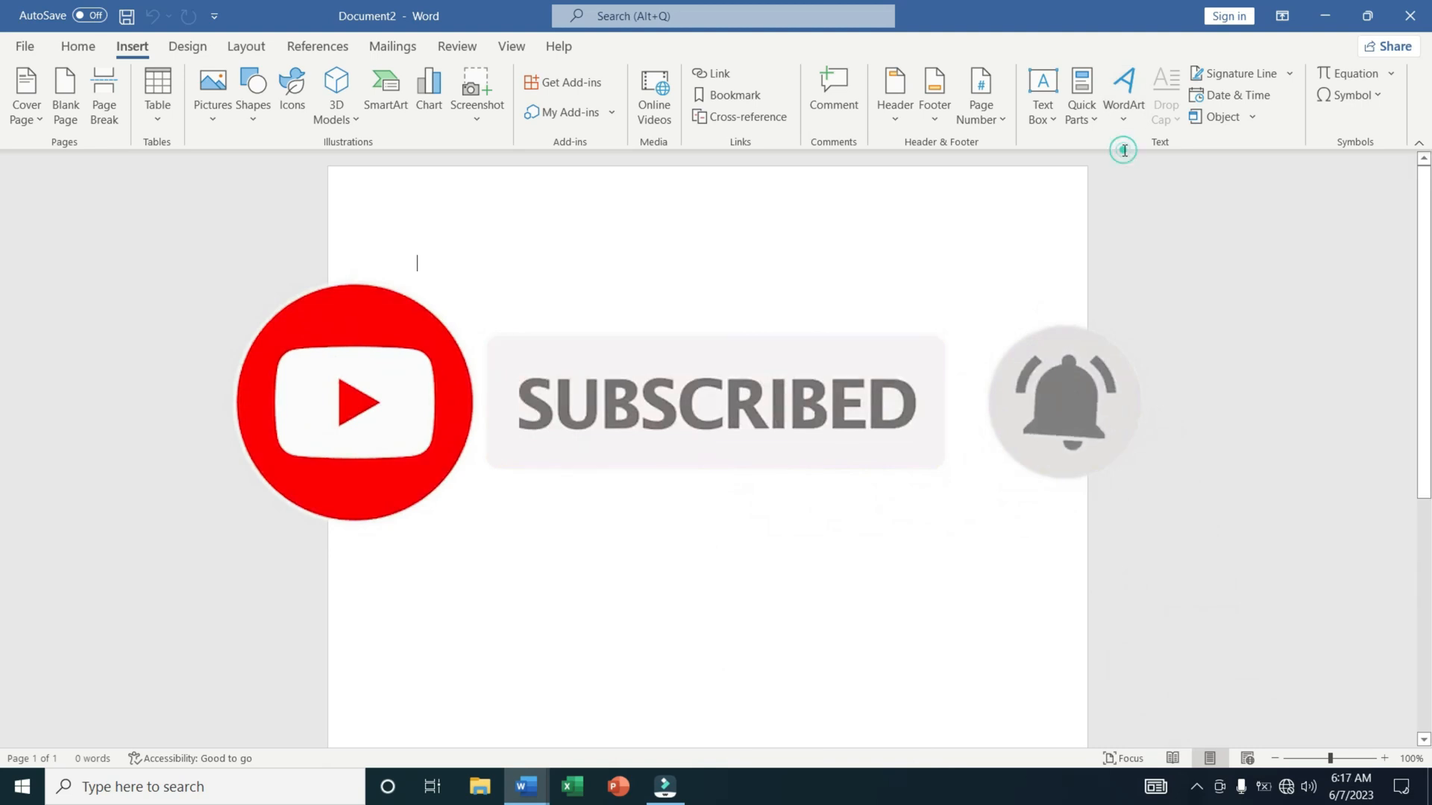
# Insert the built-in Simple Text Box into the blank document.
pyautogui.click(1047, 117)
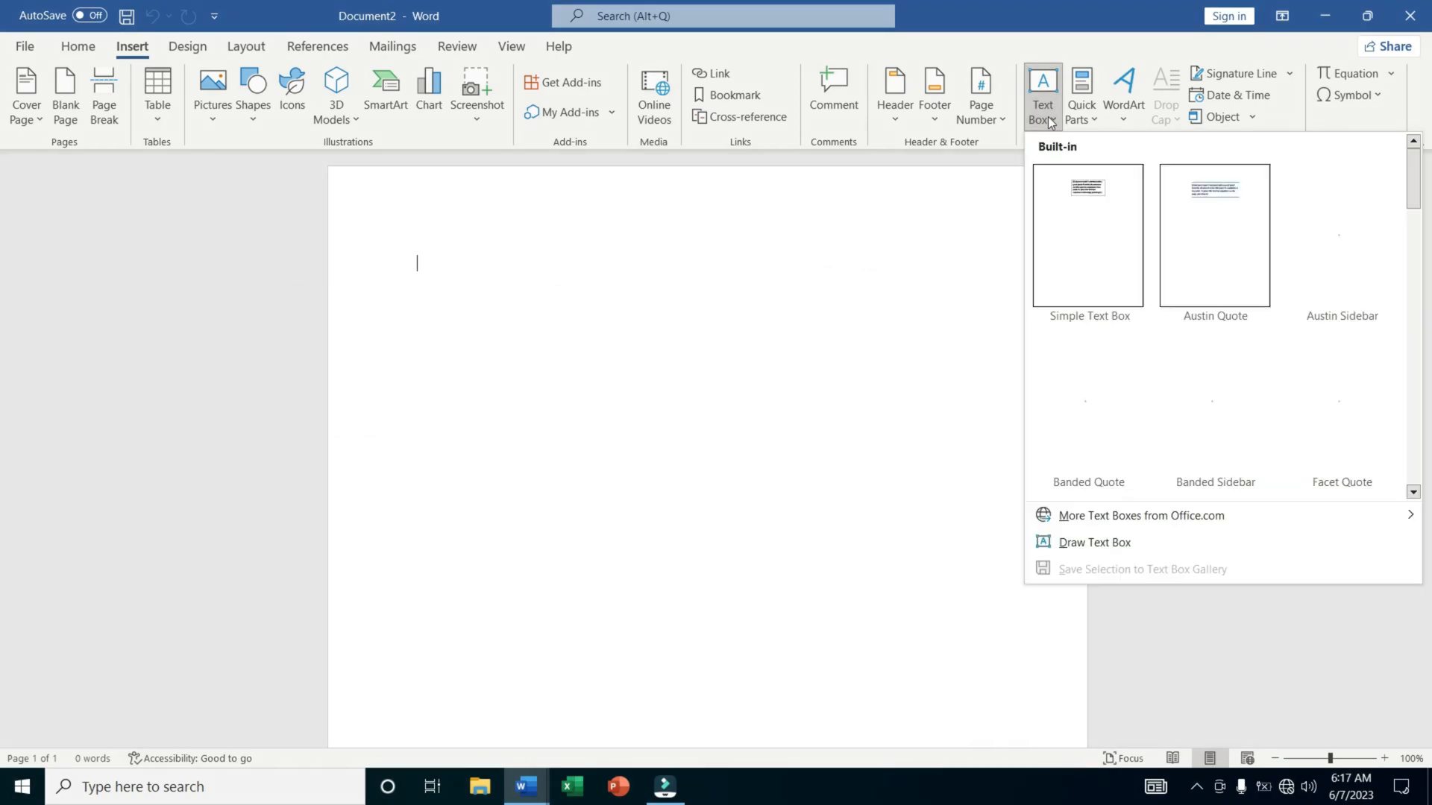
pyautogui.click(1063, 209)
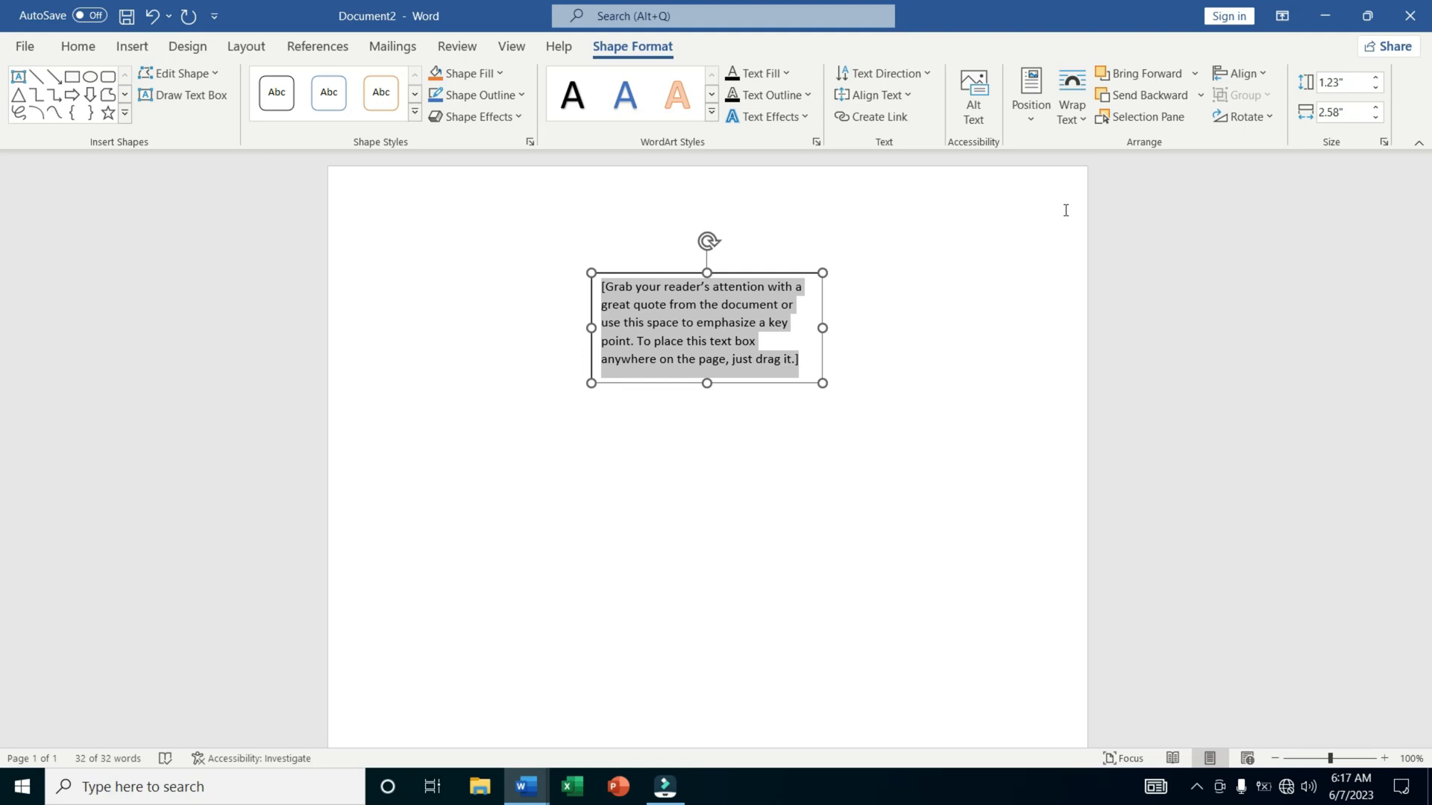
# Draw a text box about 3.92" wide and 1.74" high below the placeholder box and enter "Digital Shayan" in it.
pyautogui.click(128, 51)
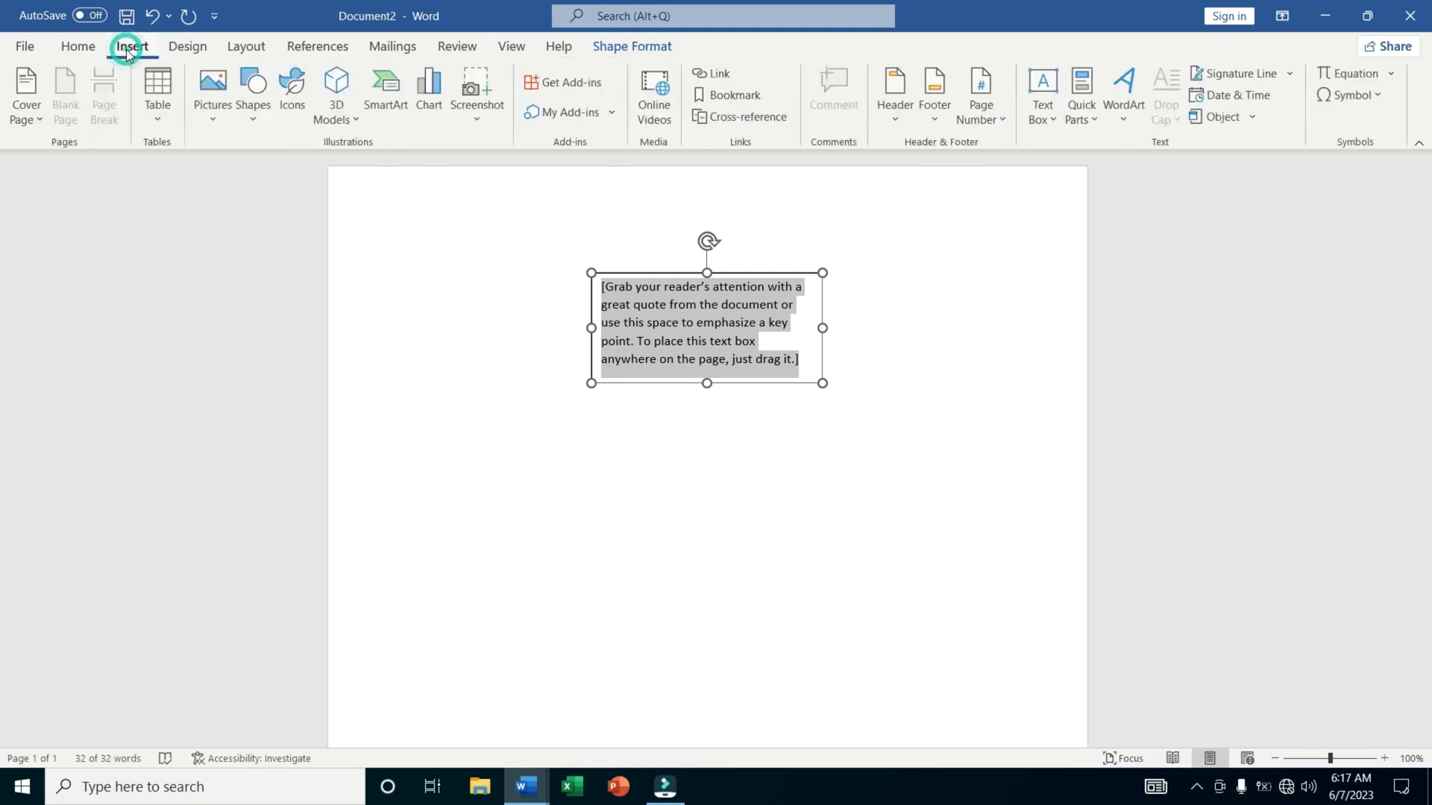
pyautogui.click(255, 111)
pyautogui.click(244, 170)
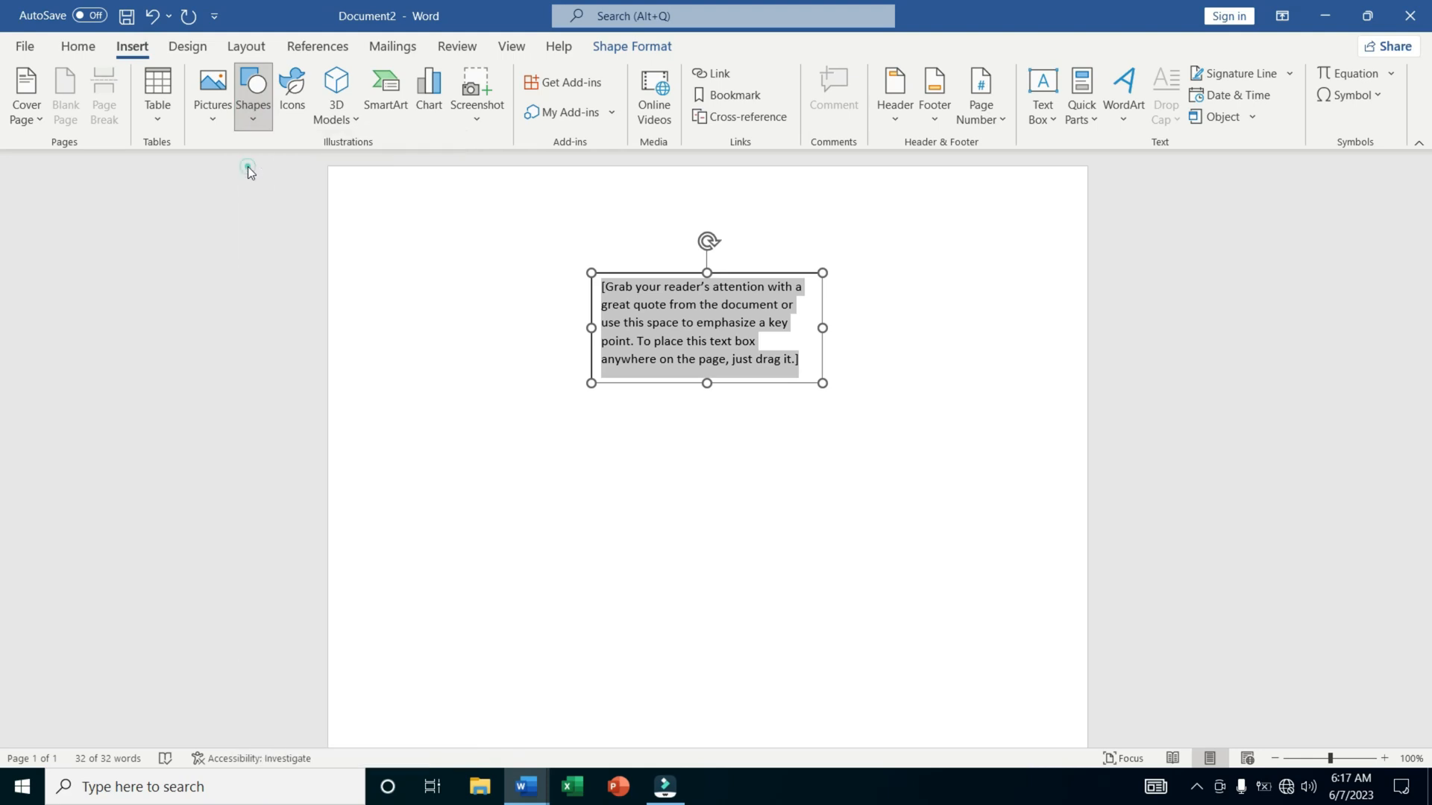
pyautogui.moveTo(457, 400); pyautogui.dragTo(809, 554)
pyautogui.click(658, 492)
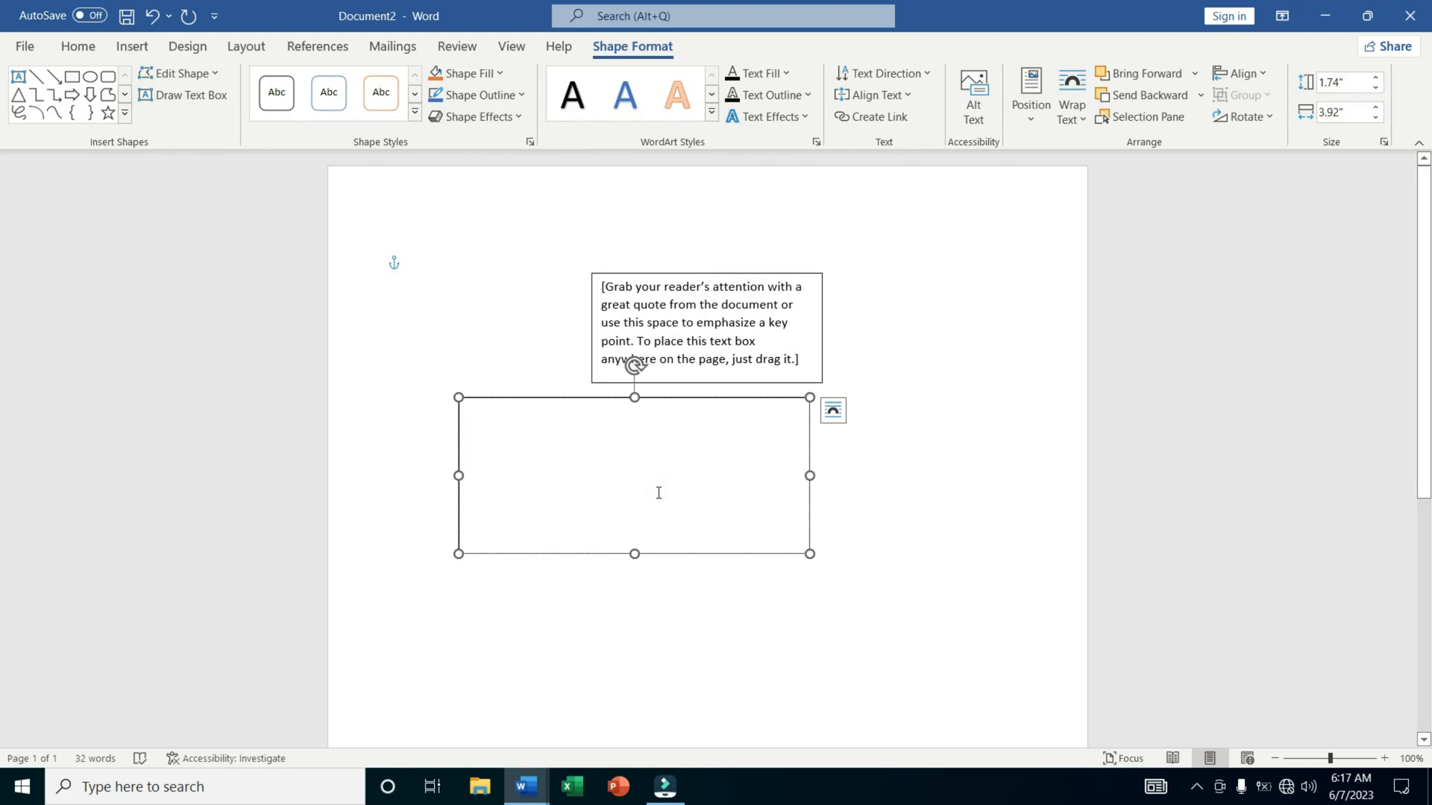
pyautogui.write('Digital Shayan')
pyautogui.moveTo(635, 555); pyautogui.dragTo(633, 448)
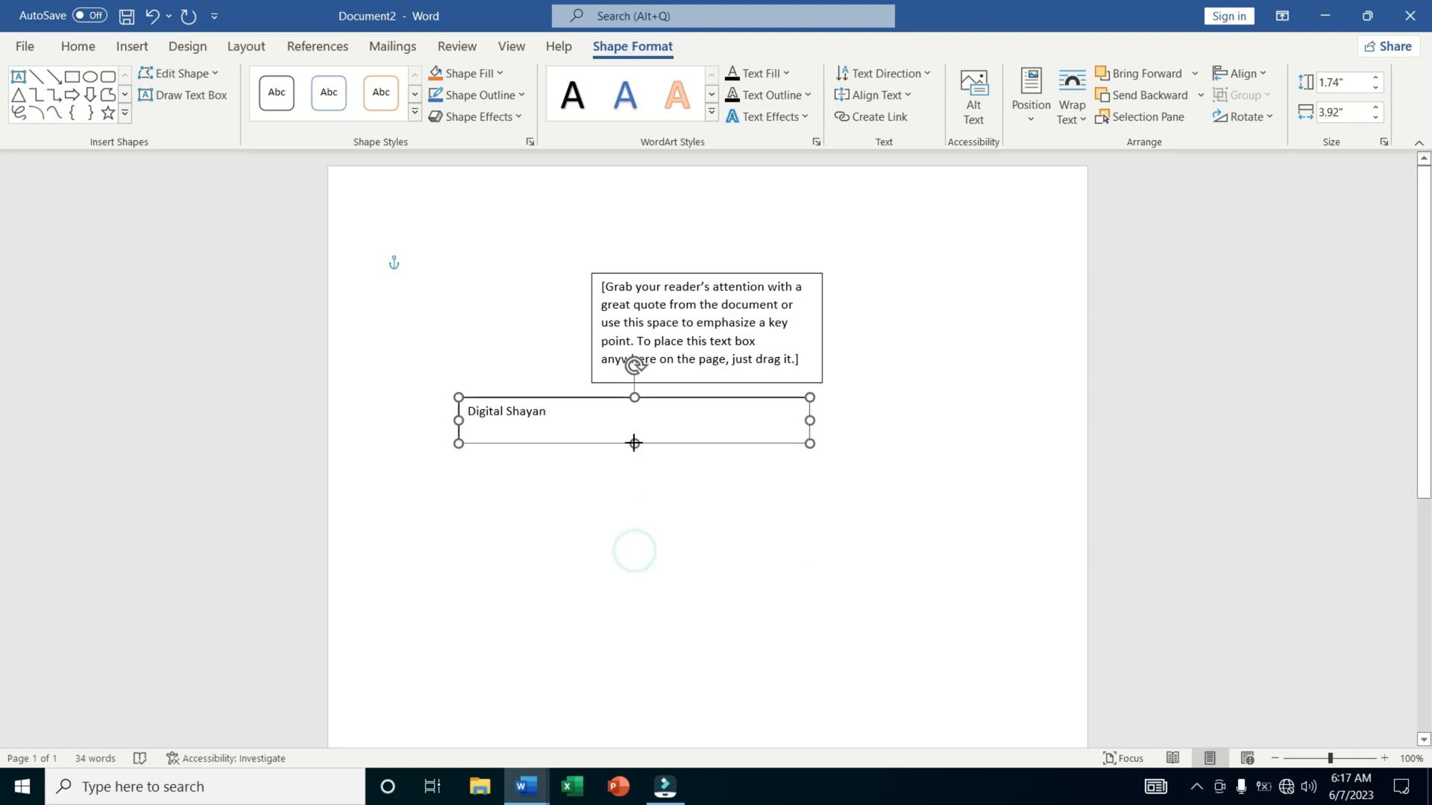
pyautogui.tripleClick(576, 417)
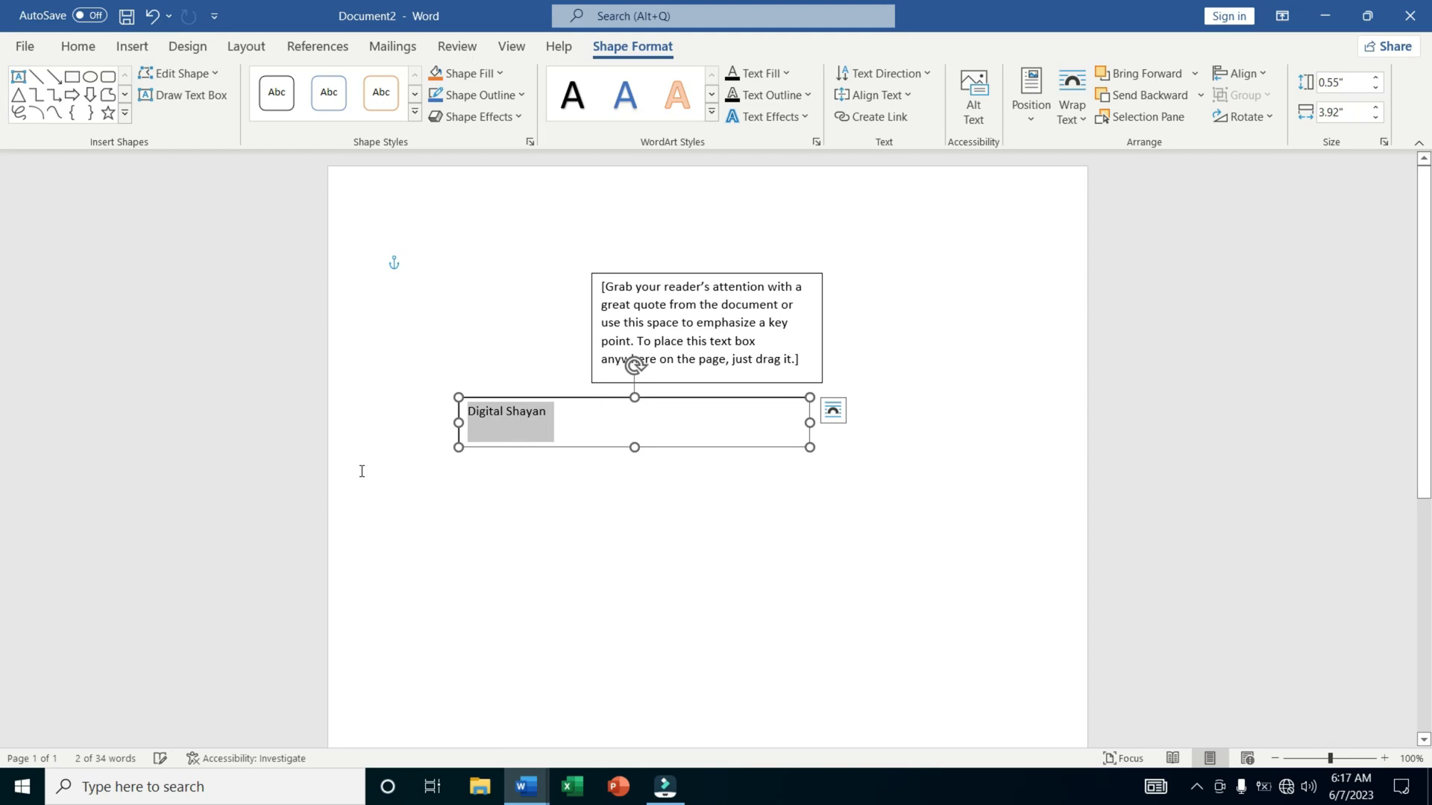
pyautogui.hotkey('ctrl', 'z')
# Shrink the "Digital Shayan" box to about 0.42" high and 2.48" wide, and enlarge its text to 17 pt.
pyautogui.moveTo(634, 554); pyautogui.dragTo(640, 437)
pyautogui.tripleClick(561, 410)
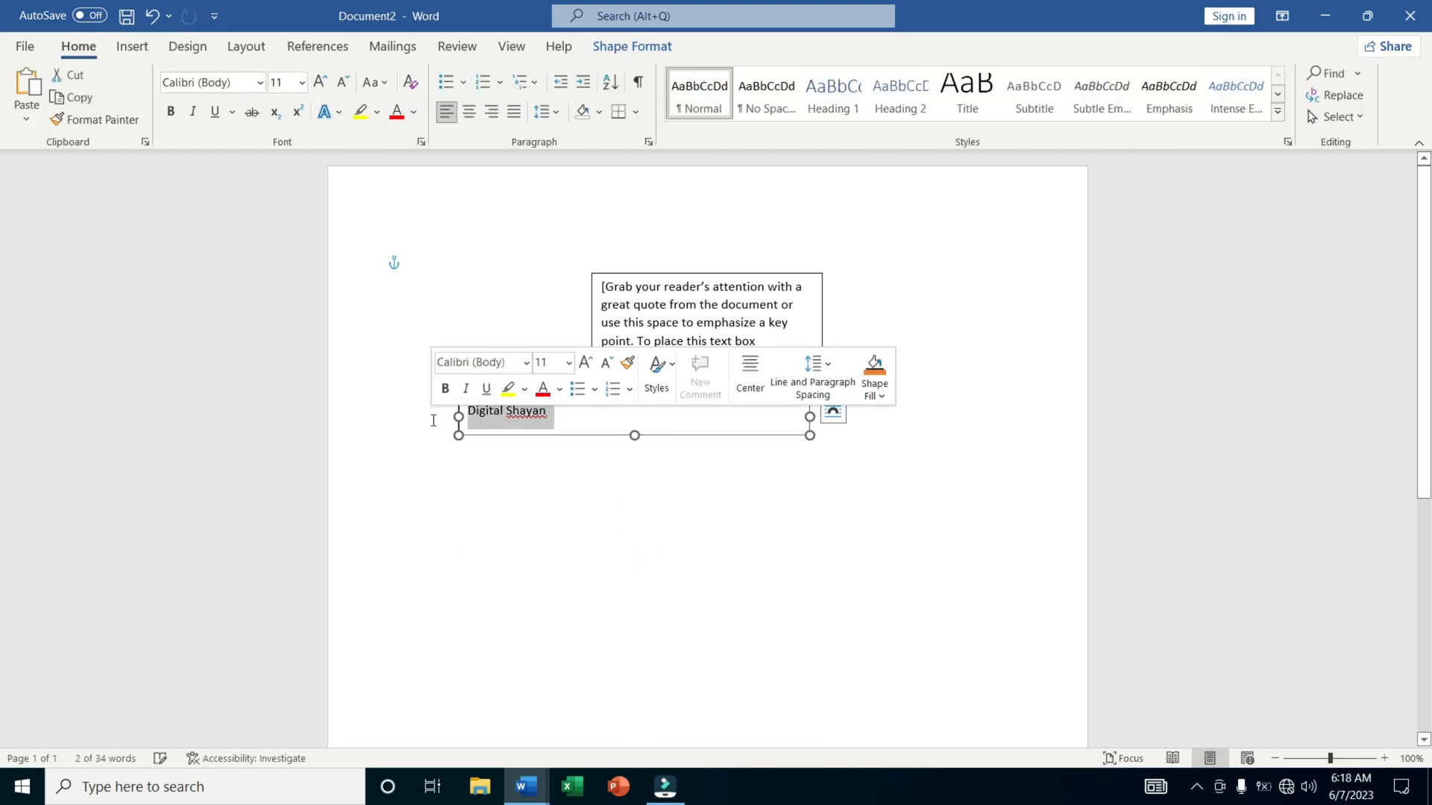
pyautogui.hotkey('ctrl', ']')
pyautogui.hotkey('ctrl', ']')
pyautogui.hotkey('ctrl', ']')
pyautogui.hotkey('ctrl', ']')
pyautogui.hotkey('ctrl', ']')
pyautogui.hotkey('ctrl', ']')
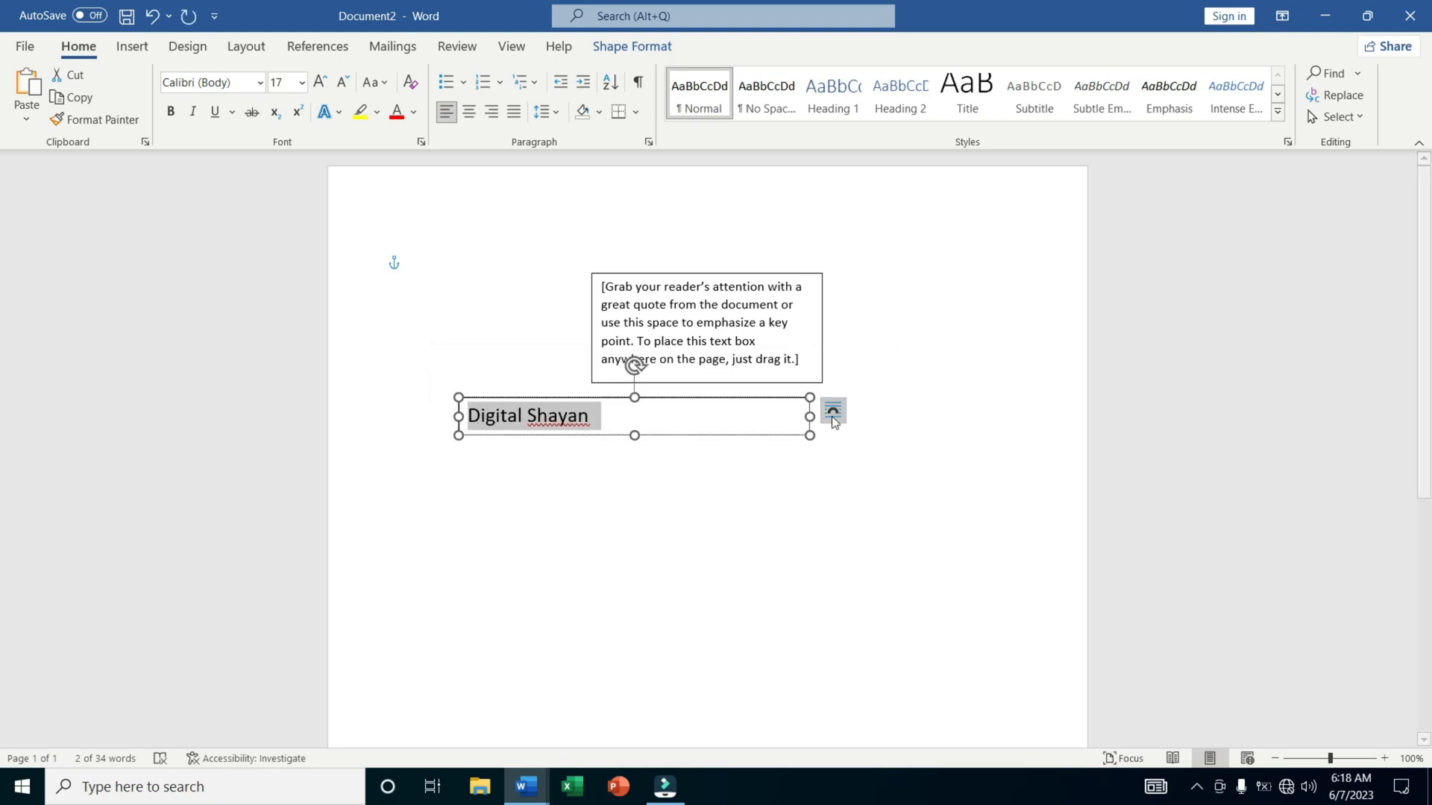
pyautogui.moveTo(810, 416); pyautogui.dragTo(680, 436)
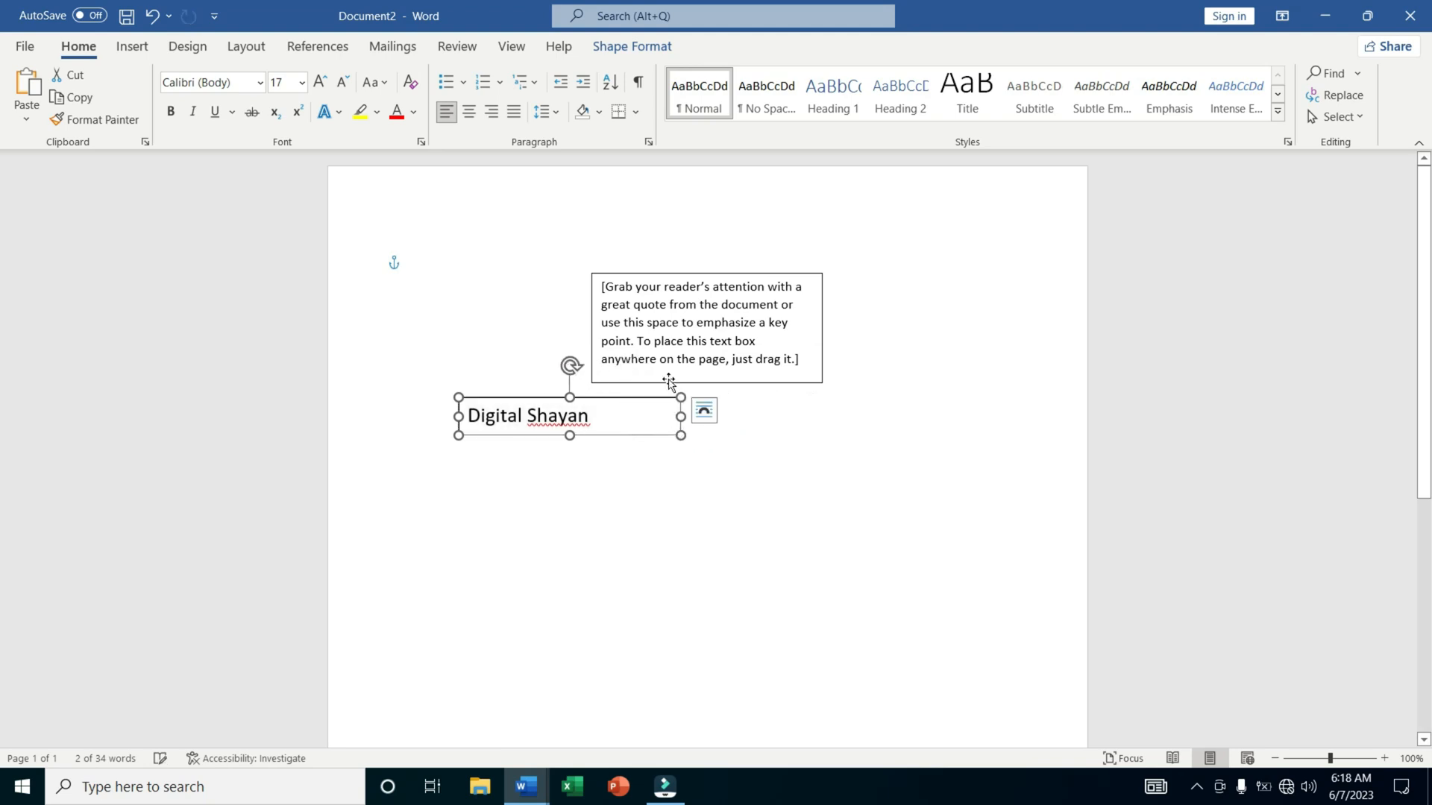
# Fill the "Digital Shayan" text box with blue-gray and remove its outline.
pyautogui.click(631, 46)
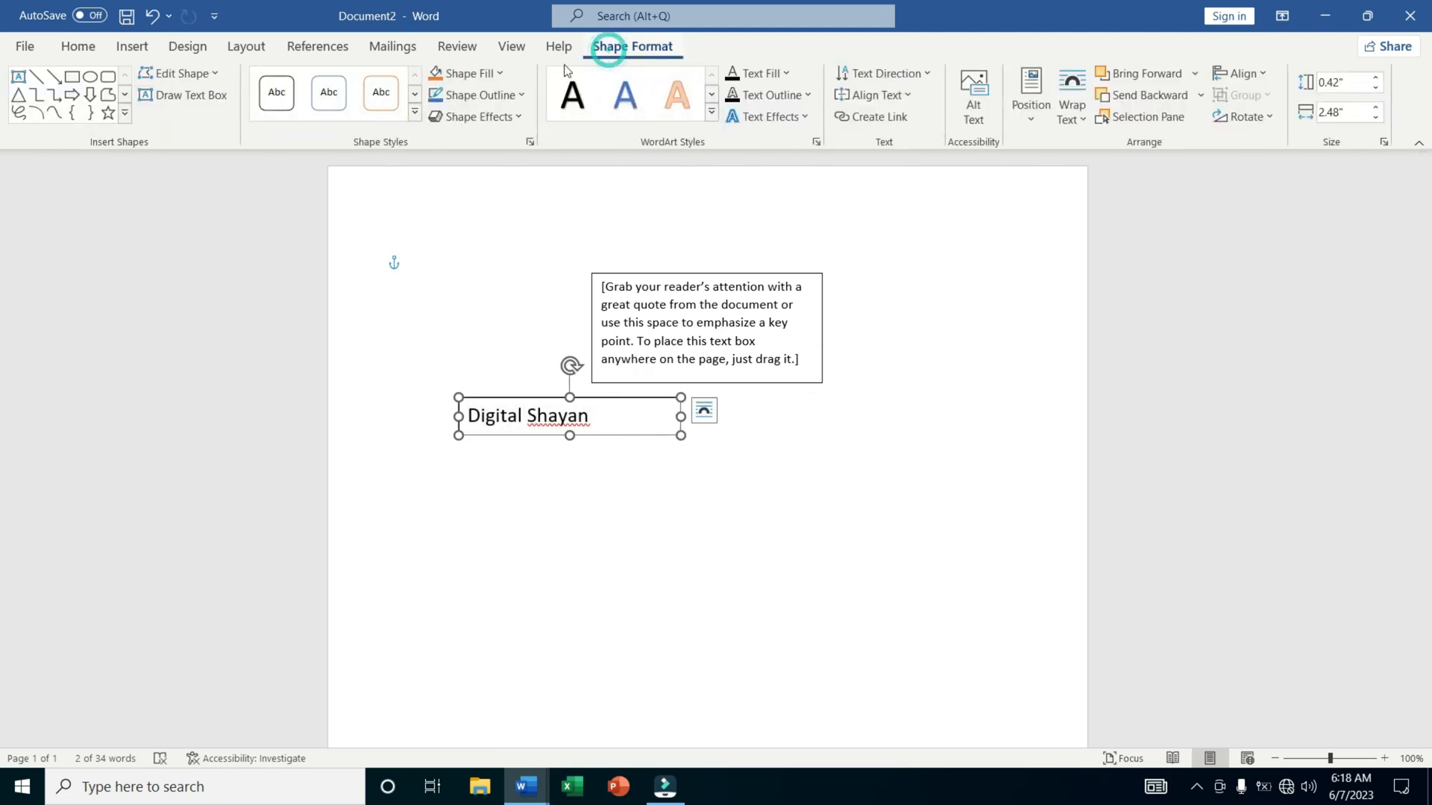
pyautogui.click(485, 74)
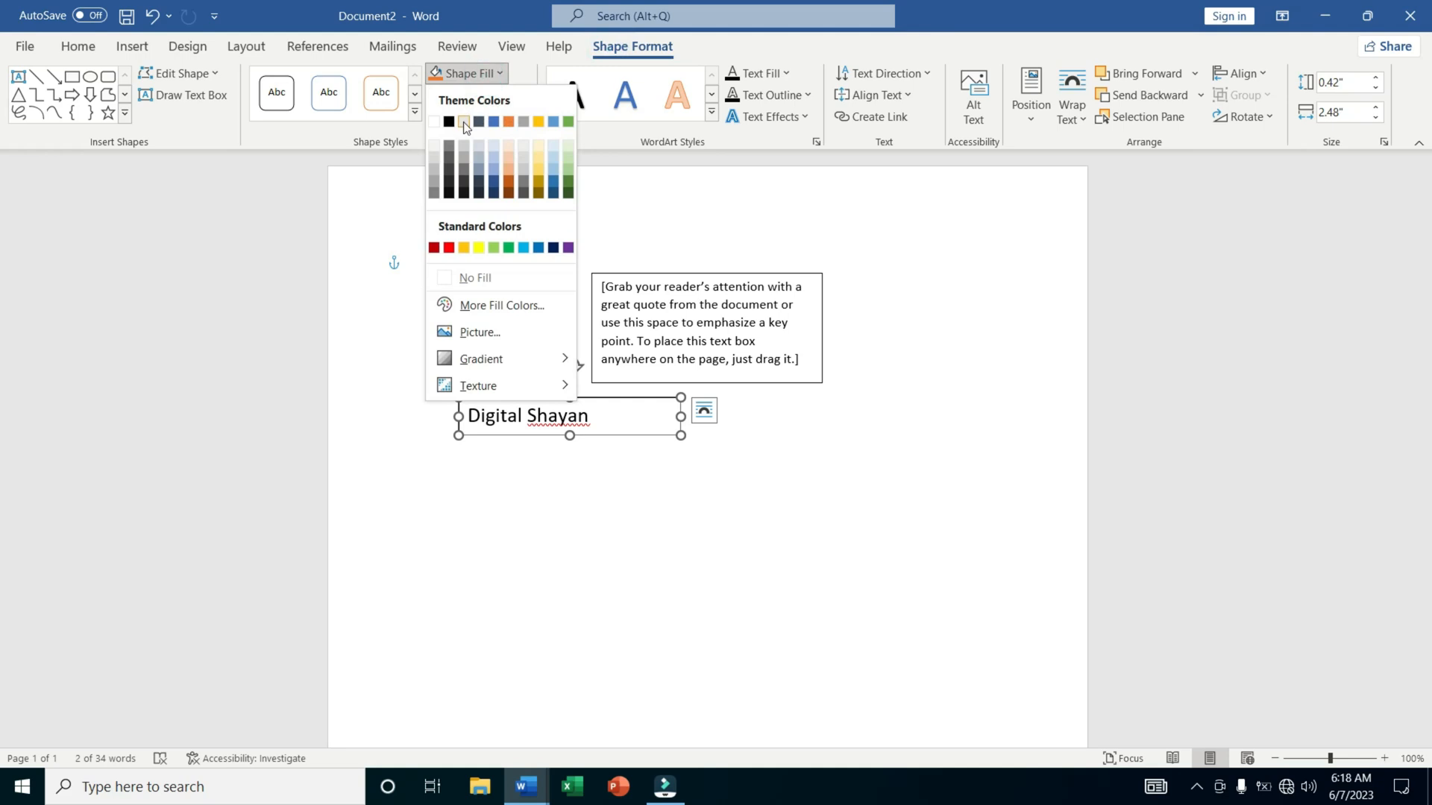
pyautogui.click(479, 169)
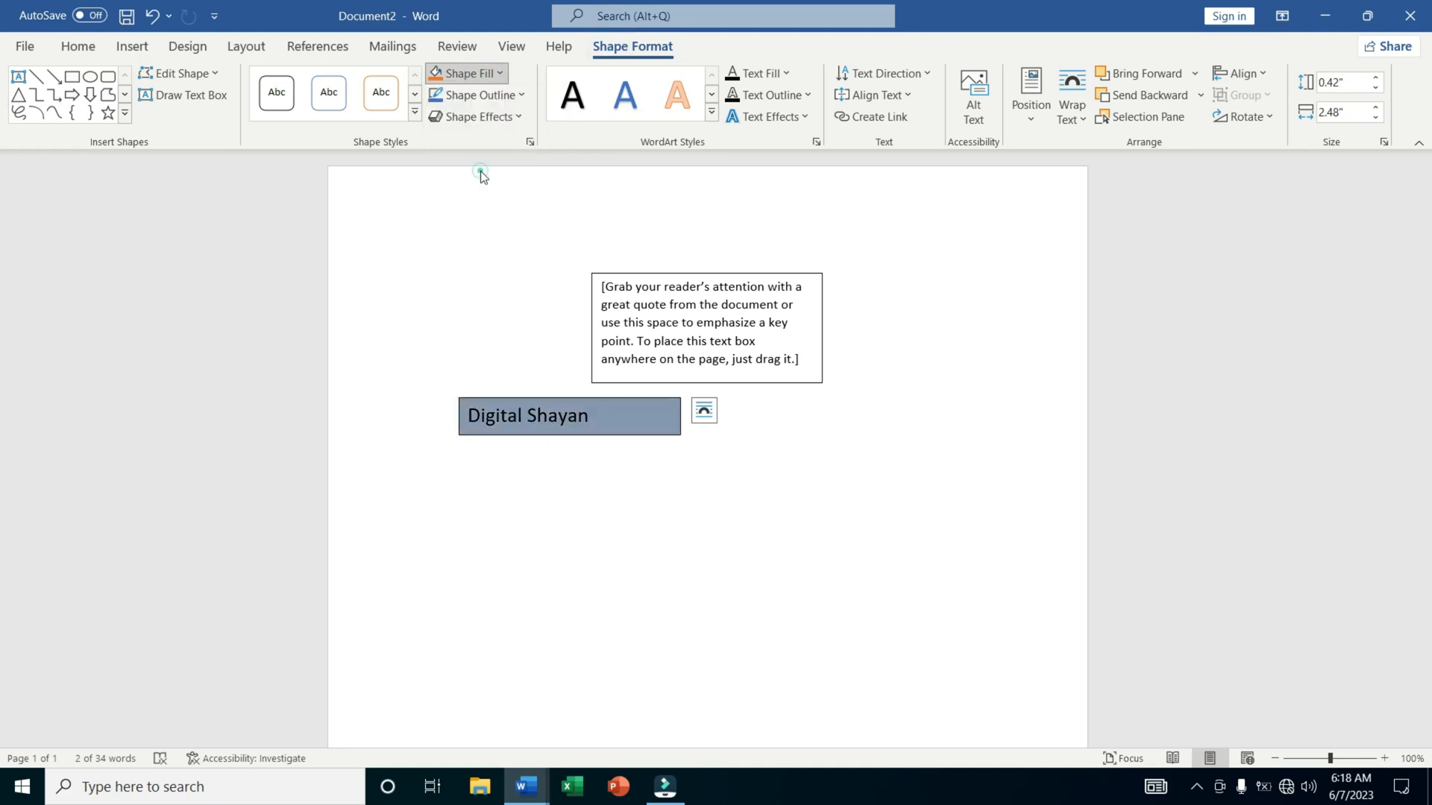
pyautogui.click(485, 95)
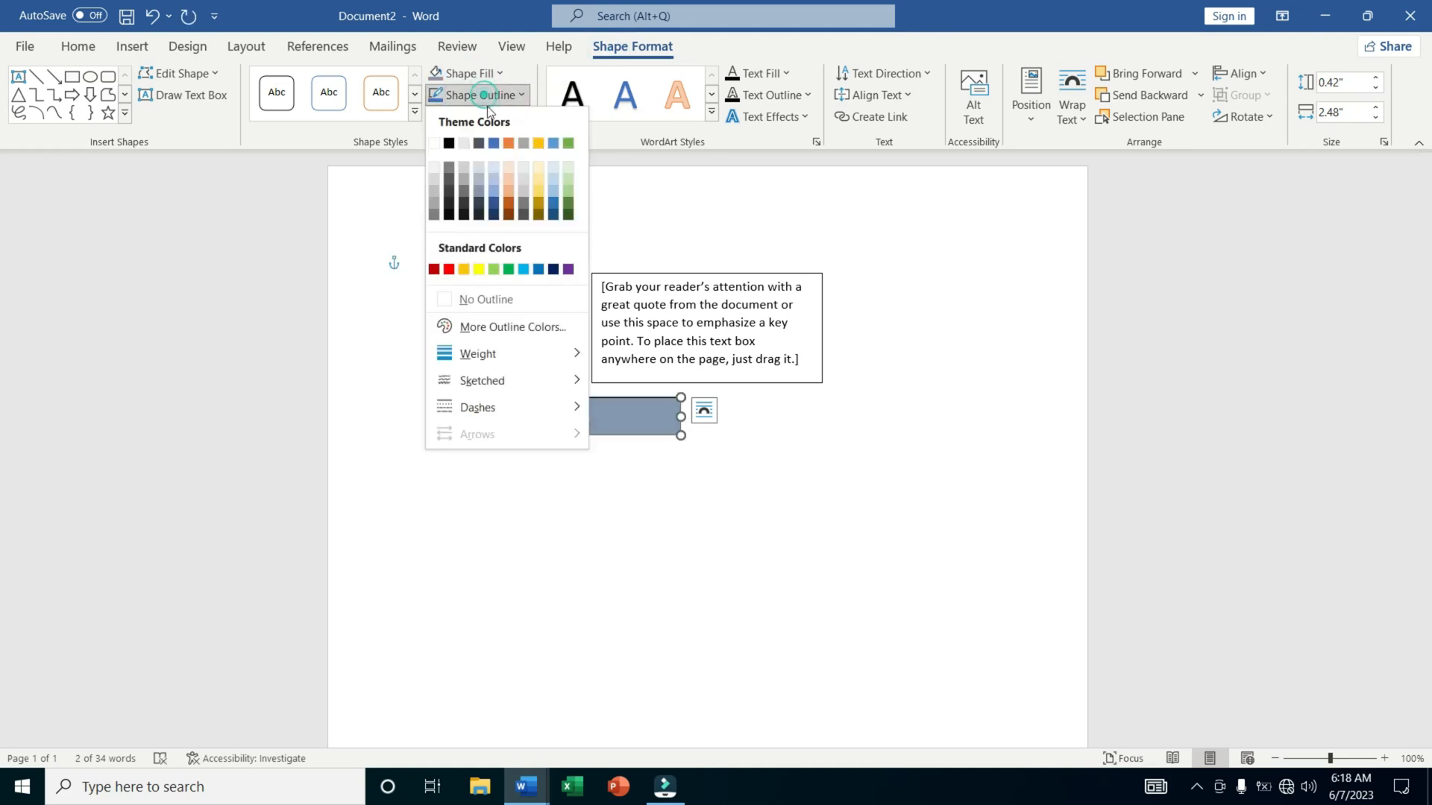
pyautogui.click(480, 307)
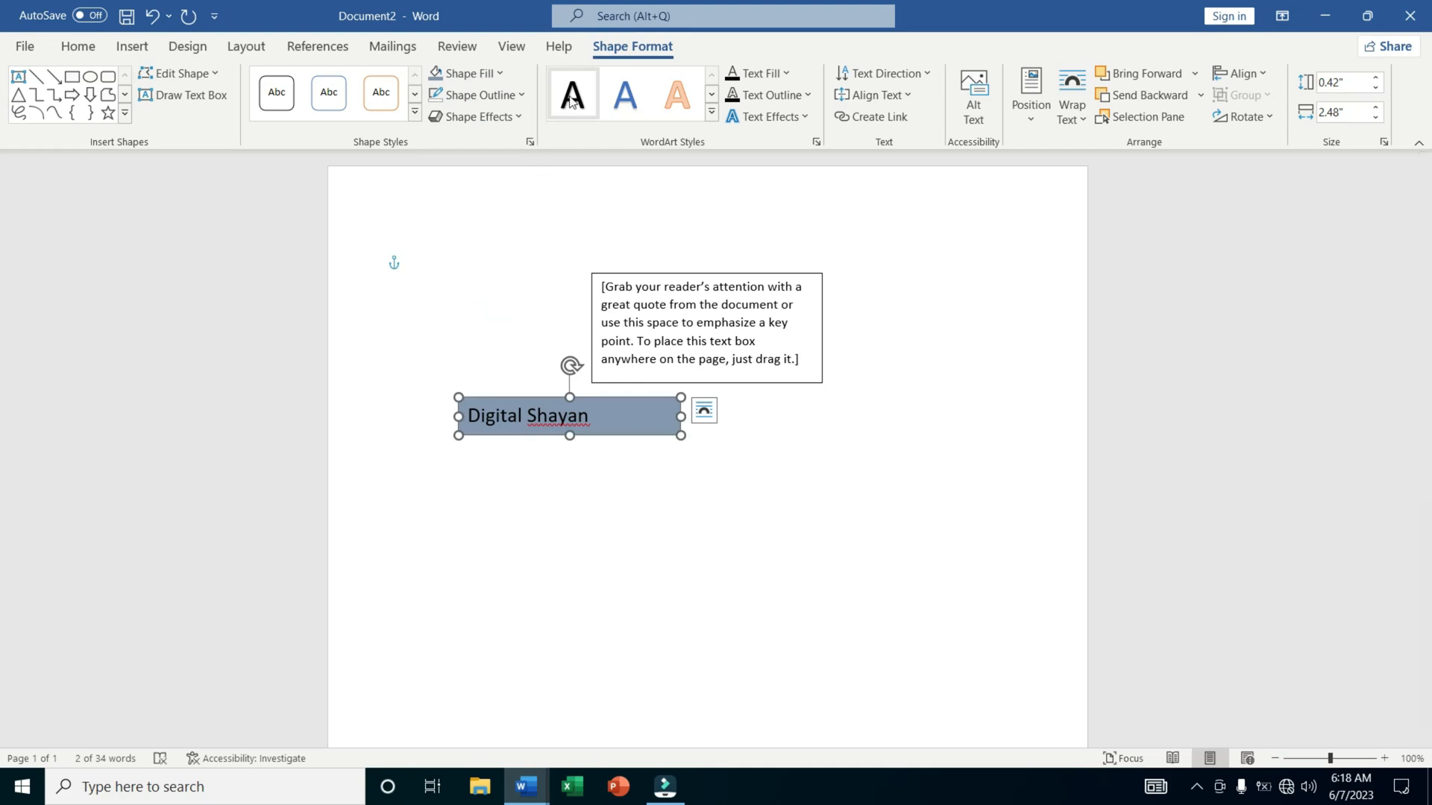
# Color the "Digital Shayan" text red and apply an orange glow variation to it.
pyautogui.click(773, 72)
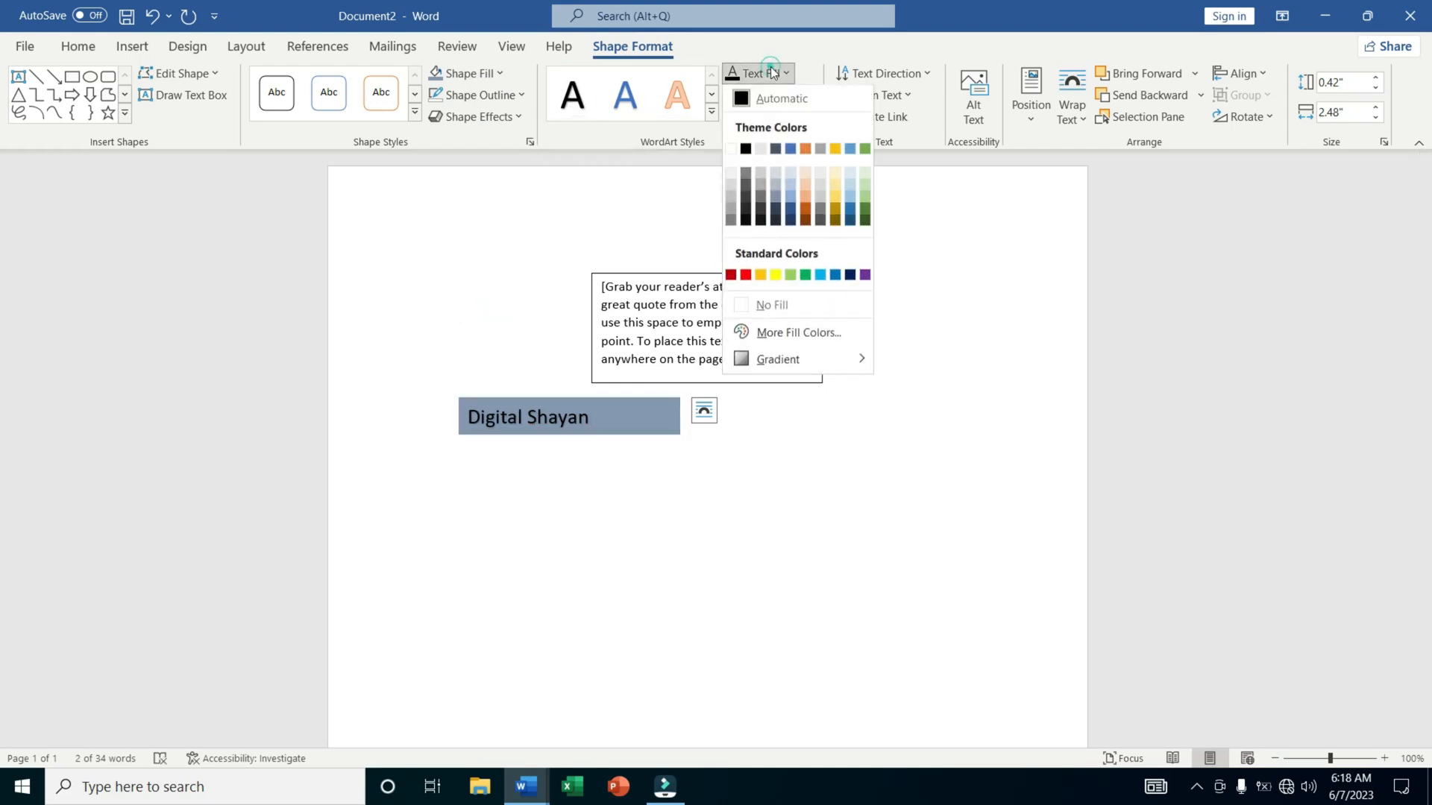
pyautogui.click(747, 276)
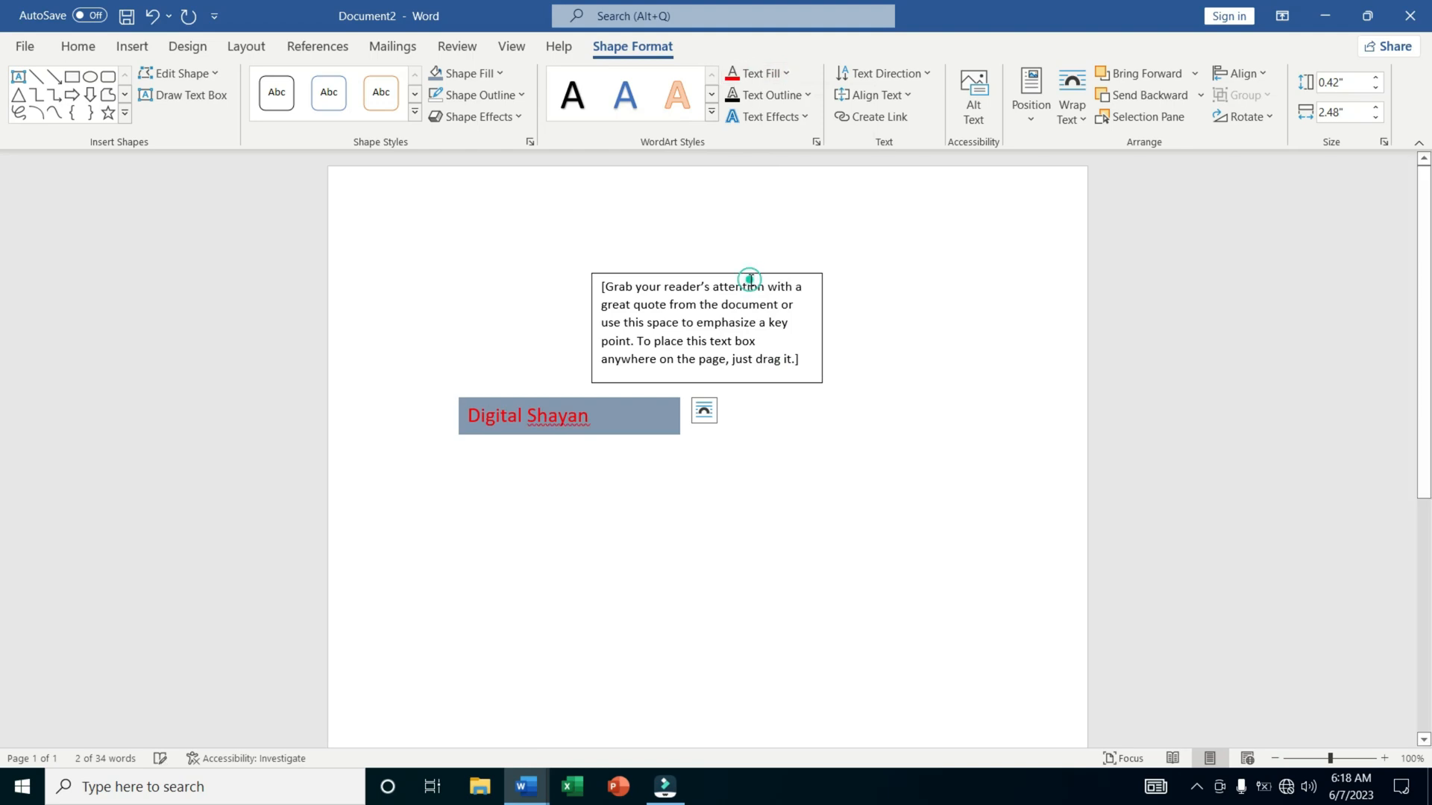
pyautogui.click(783, 121)
pyautogui.moveTo(817, 249)
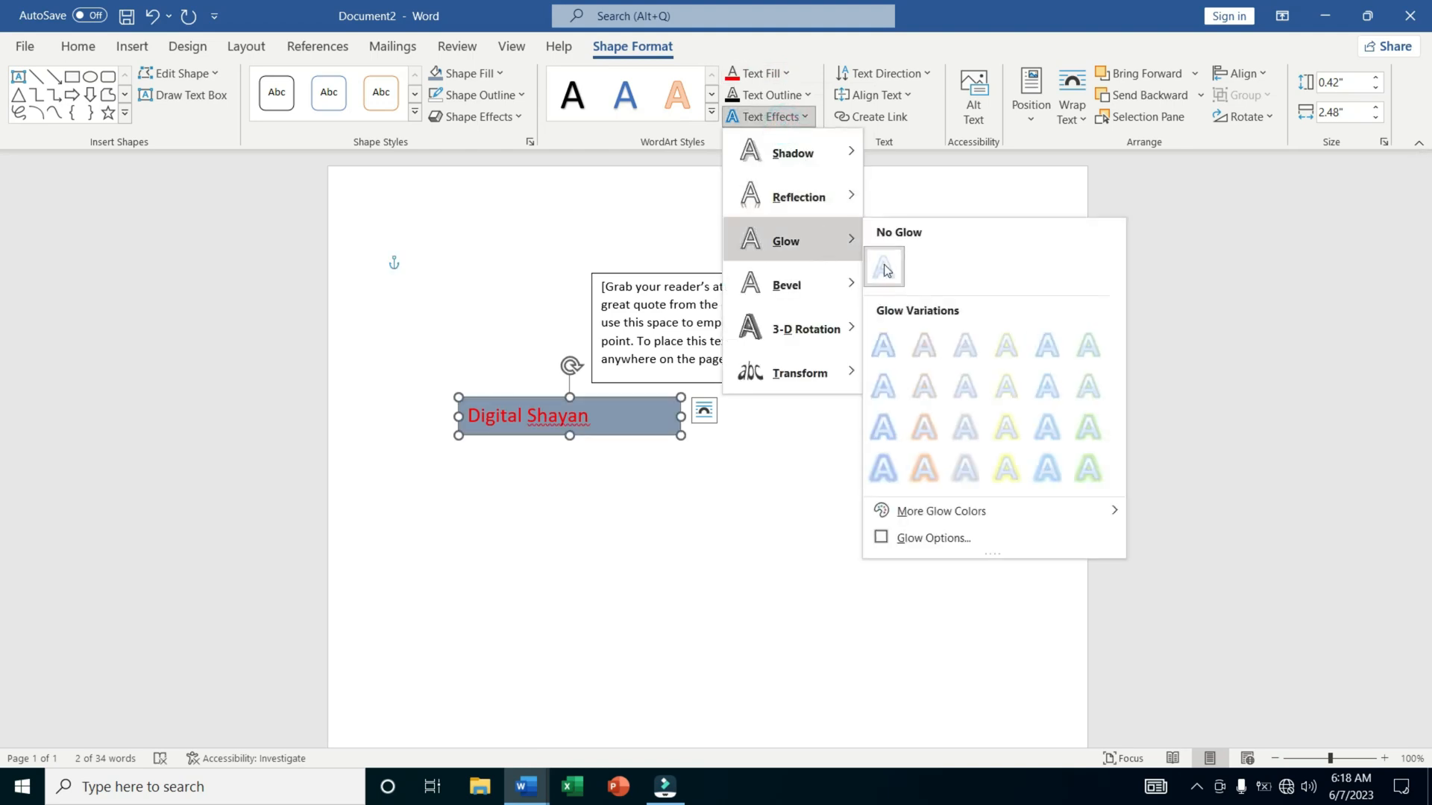
pyautogui.click(932, 422)
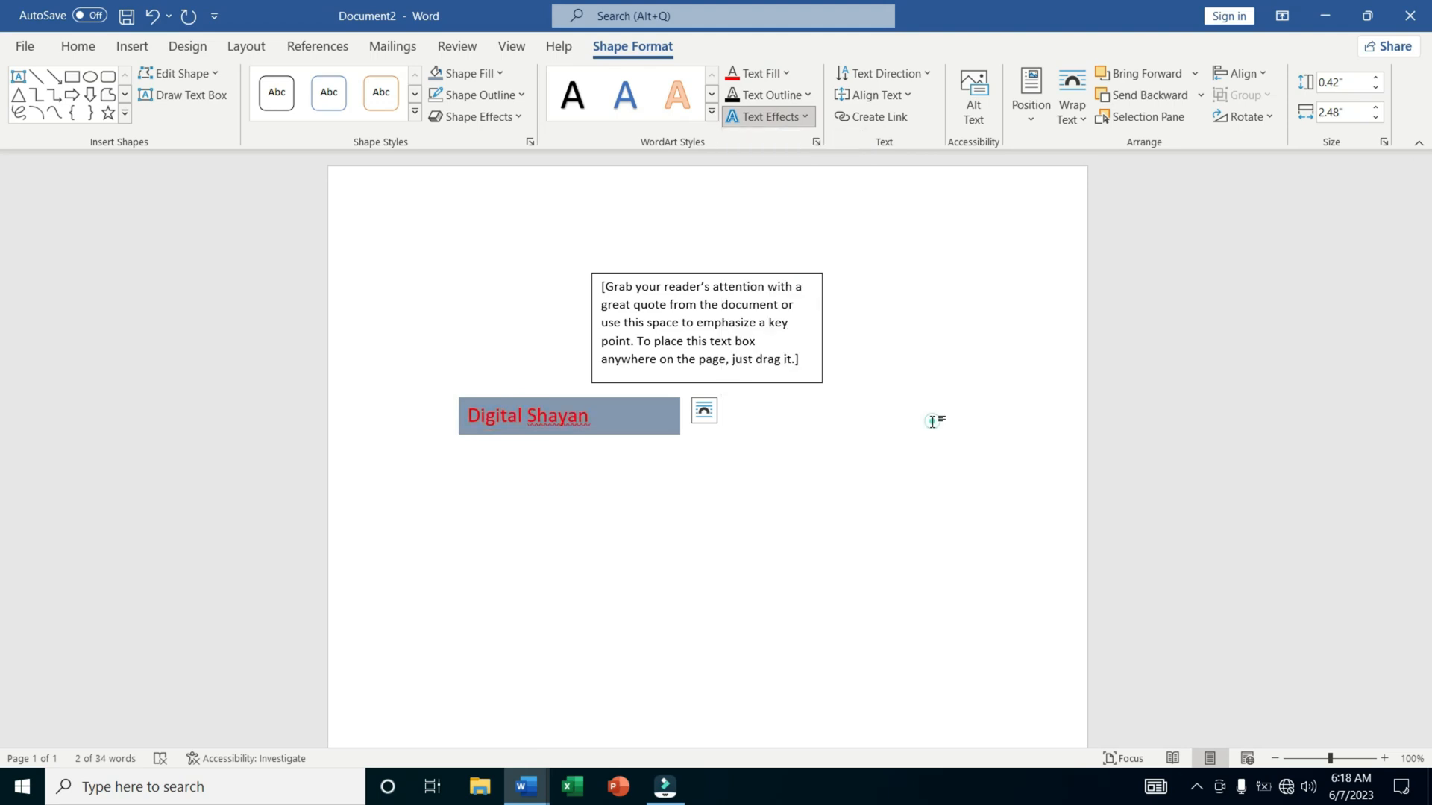
# Align the text vertically to the middle inside the "Digital Shayan" box.
pyautogui.click(893, 108)
pyautogui.click(883, 195)
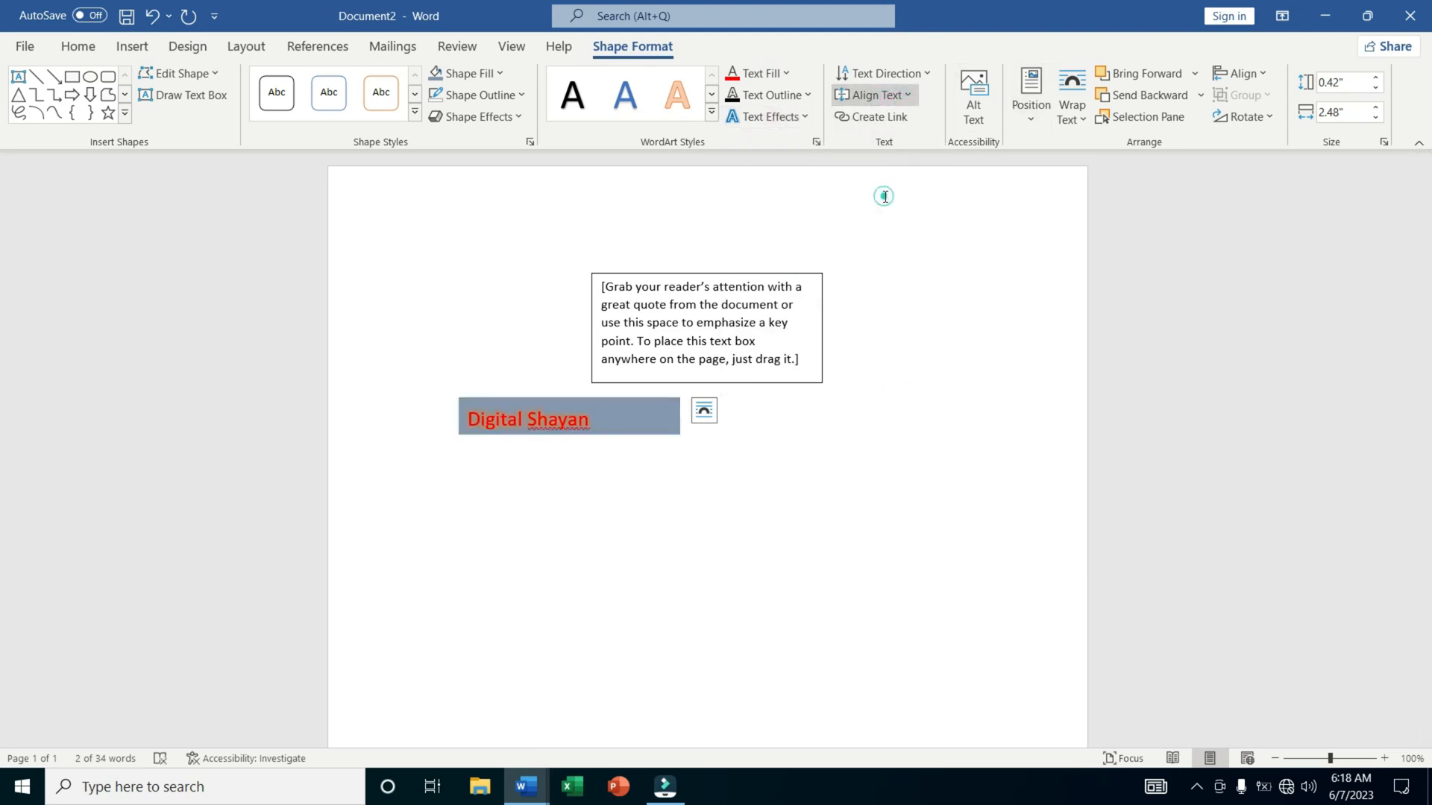
pyautogui.click(882, 74)
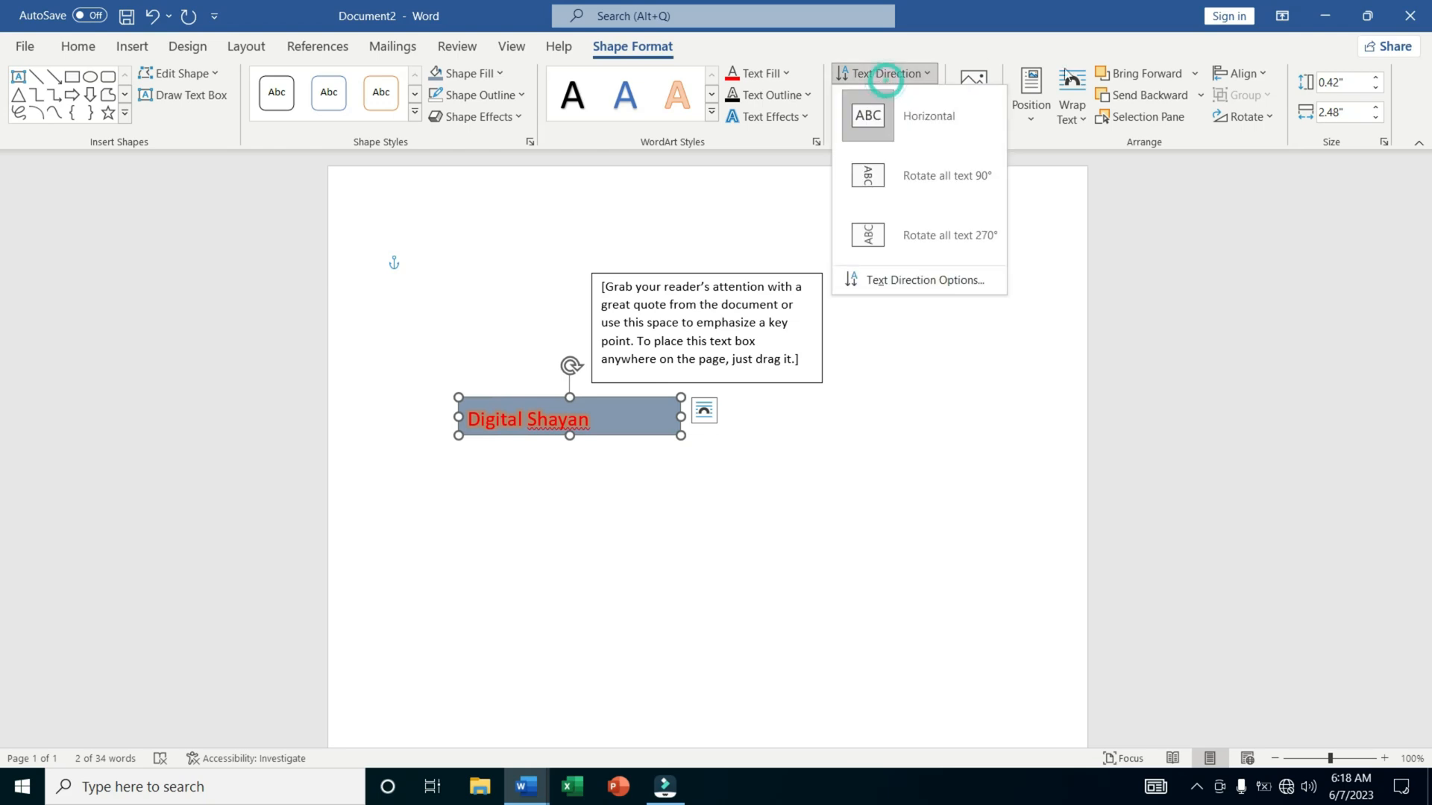
# Align the "Digital Shayan" box to the horizontal center and the top of the page margins.
pyautogui.click(1228, 74)
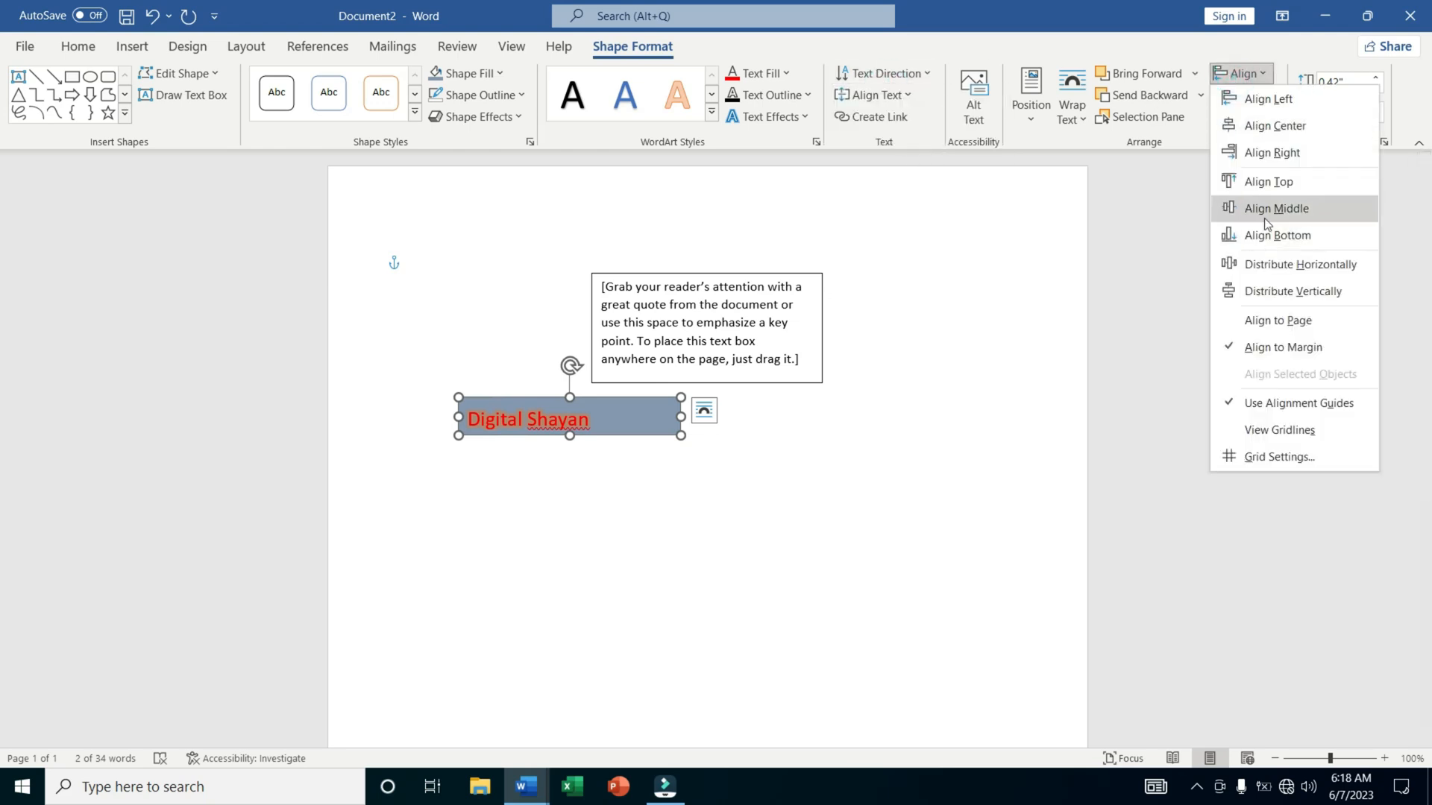
pyautogui.click(1264, 218)
pyautogui.click(1242, 73)
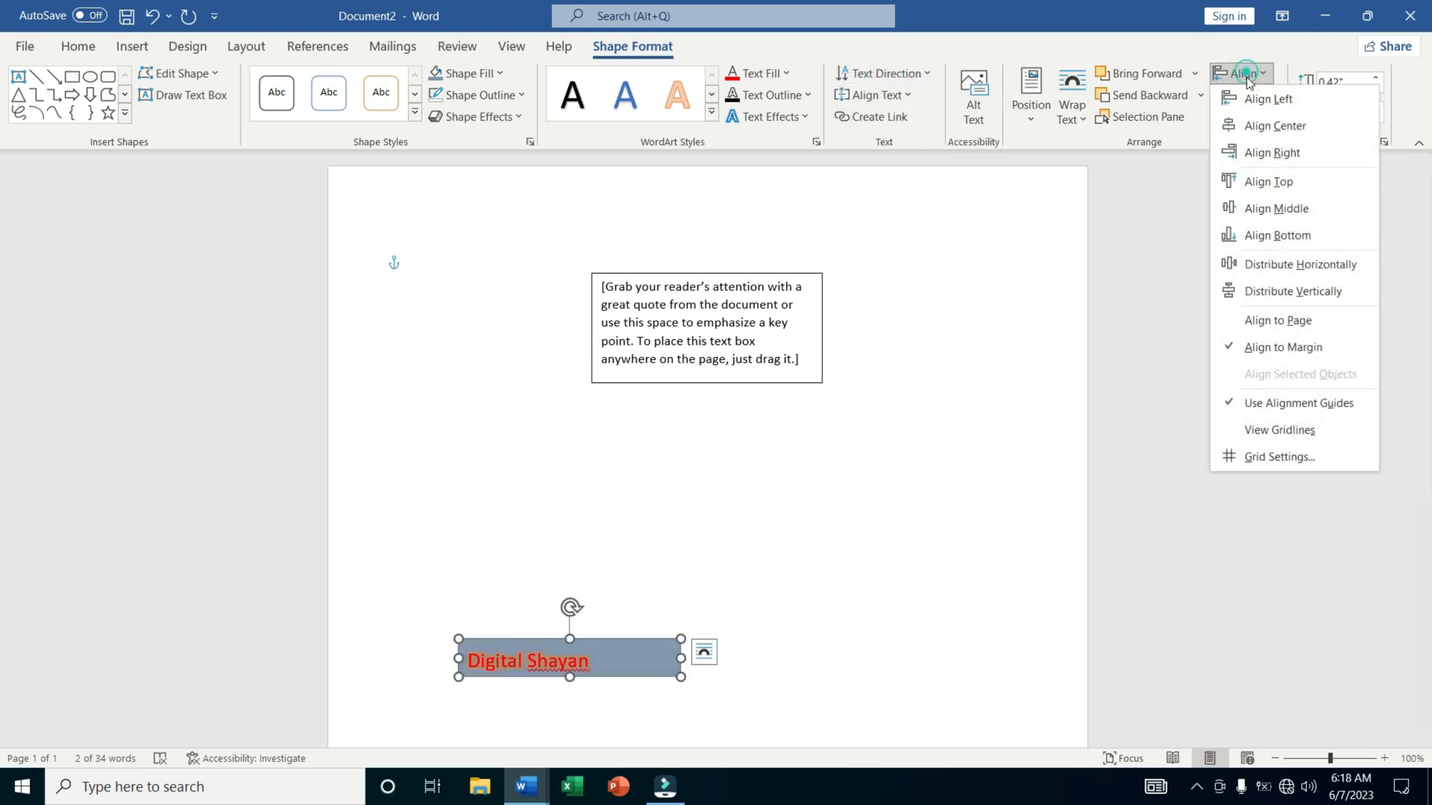
pyautogui.click(1251, 128)
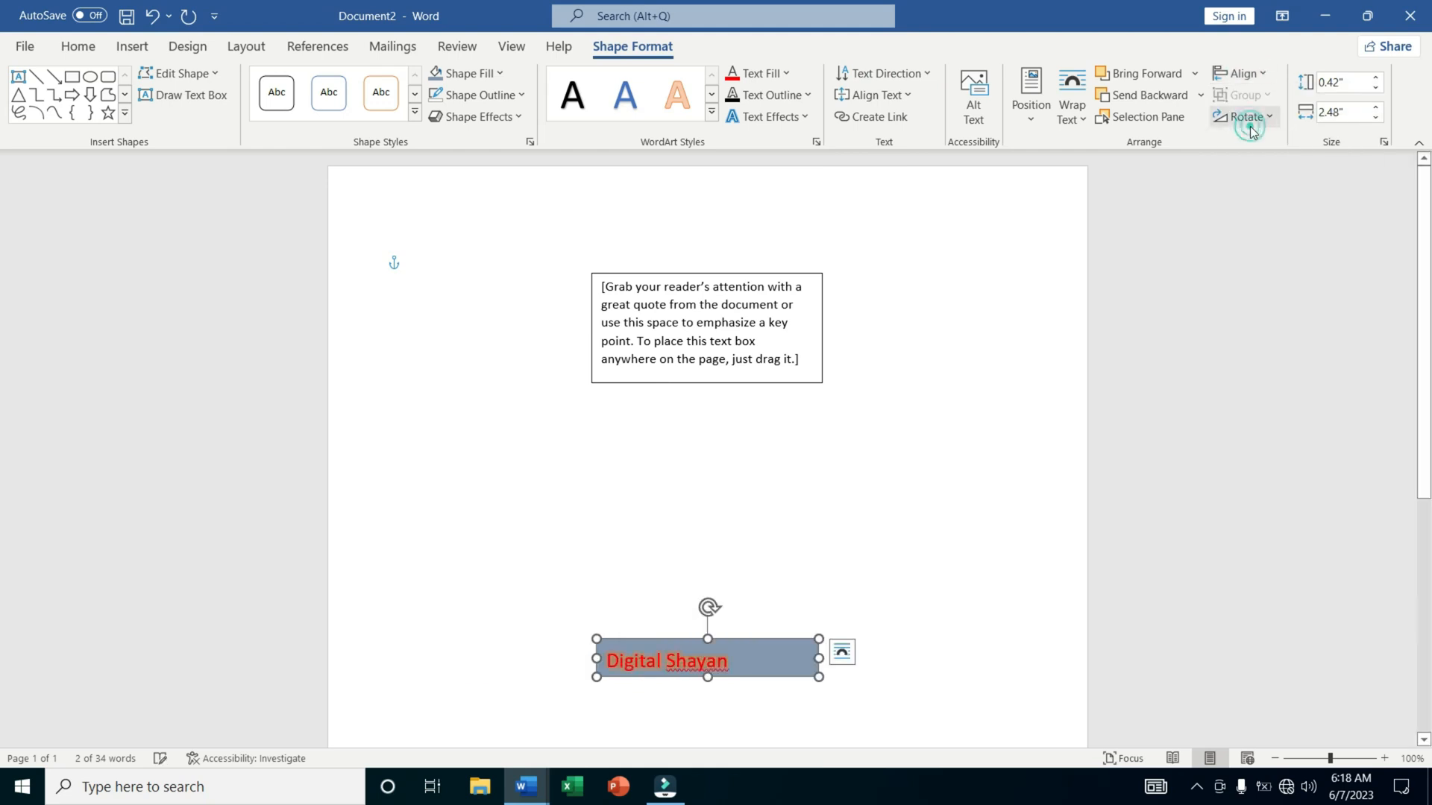
pyautogui.click(1244, 73)
pyautogui.click(1262, 183)
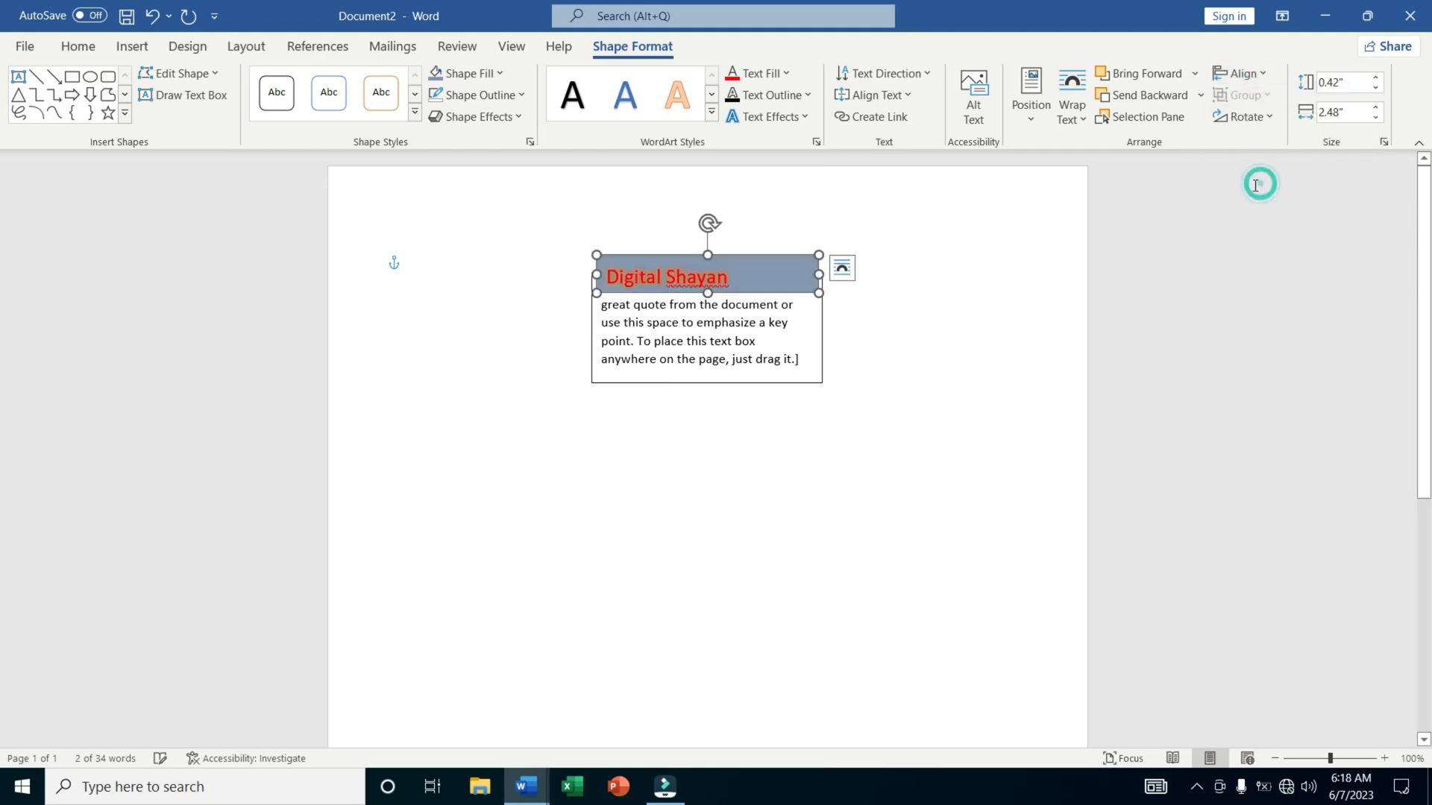
# Delete the placeholder quote text box behind the "Digital Shayan" box.
pyautogui.click(750, 383)
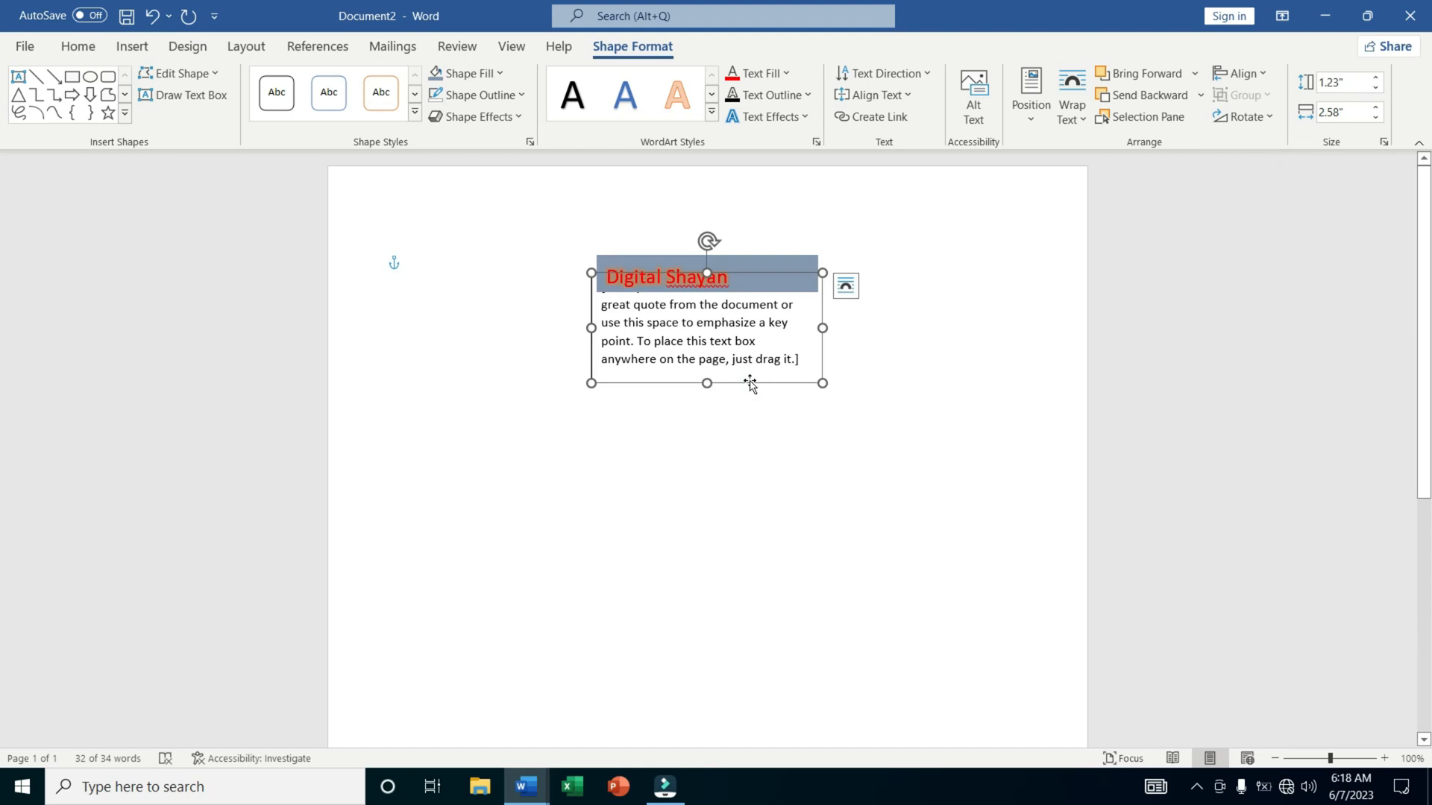
pyautogui.press('Delete')
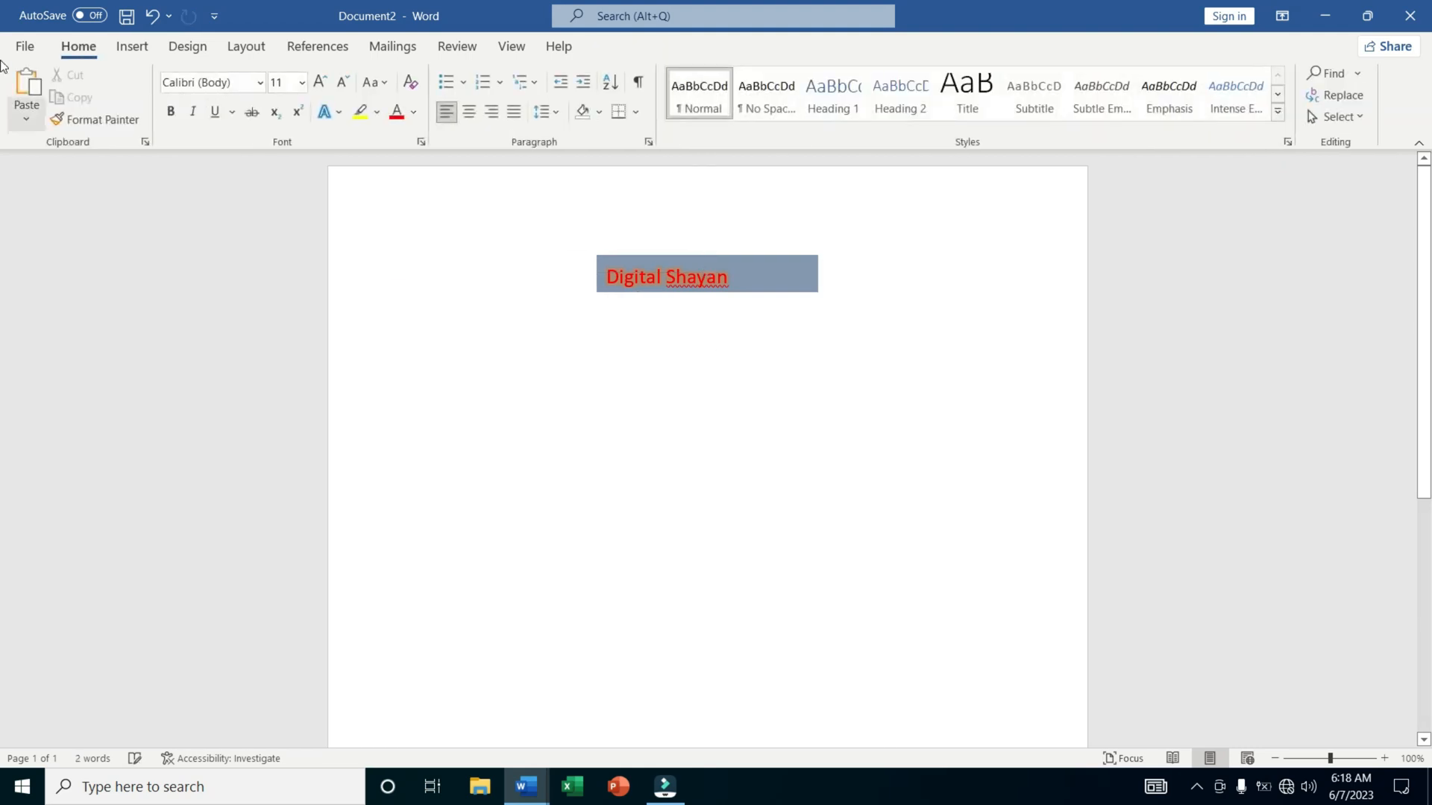
# Insert the Title document property from Quick Parts below the "Digital Shayan" box and enter "Insert Tab" as its text.
pyautogui.click(123, 48)
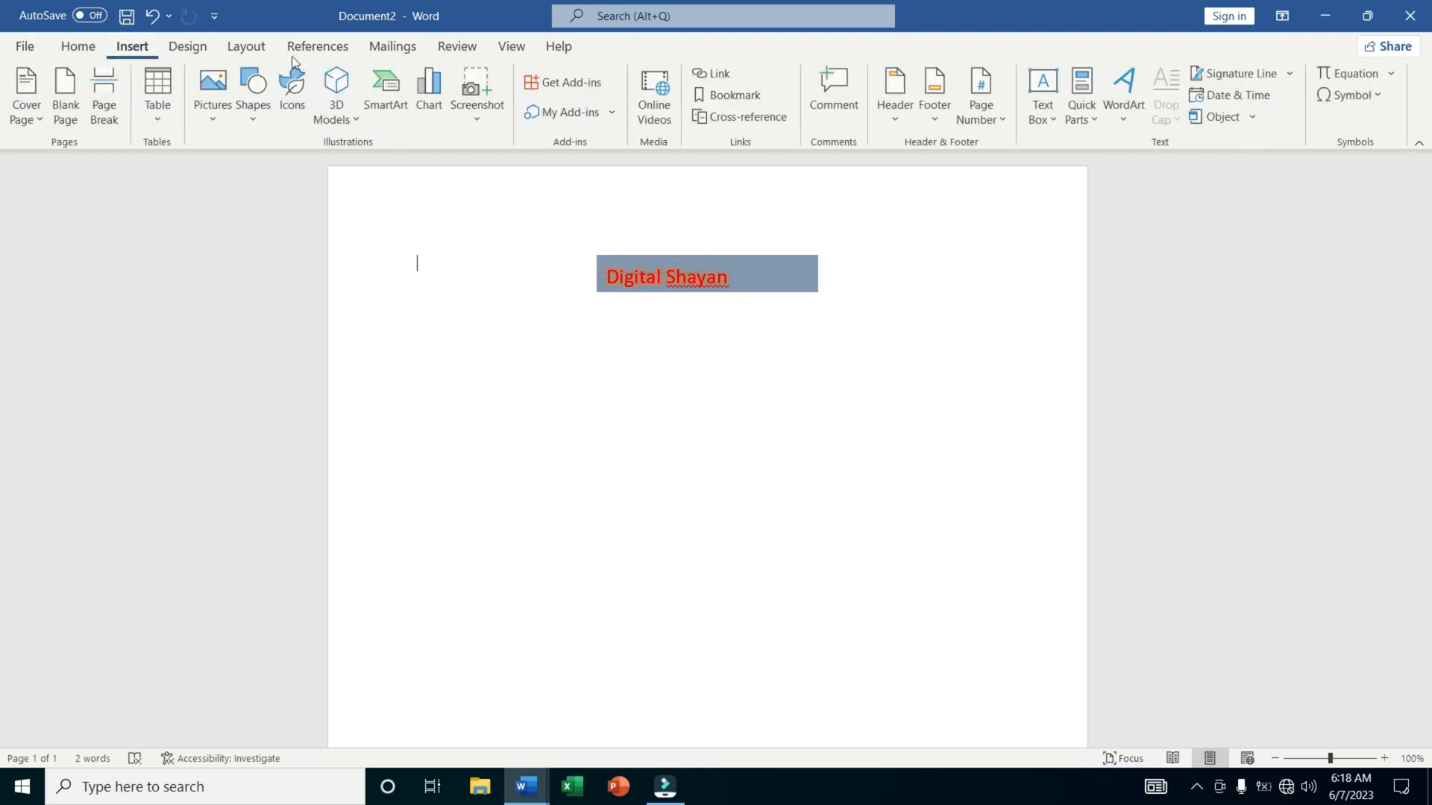
pyautogui.click(757, 352)
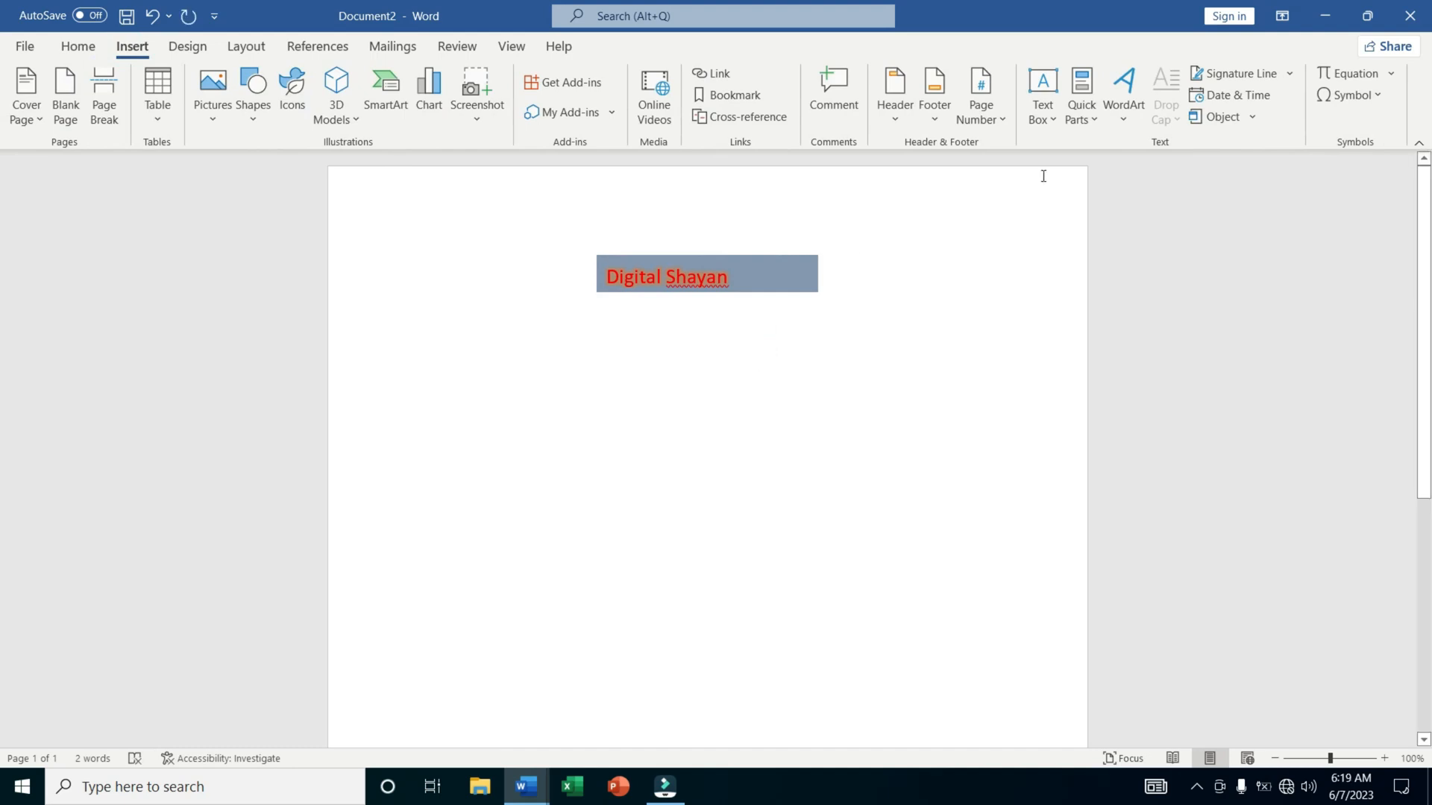
pyautogui.click(1087, 119)
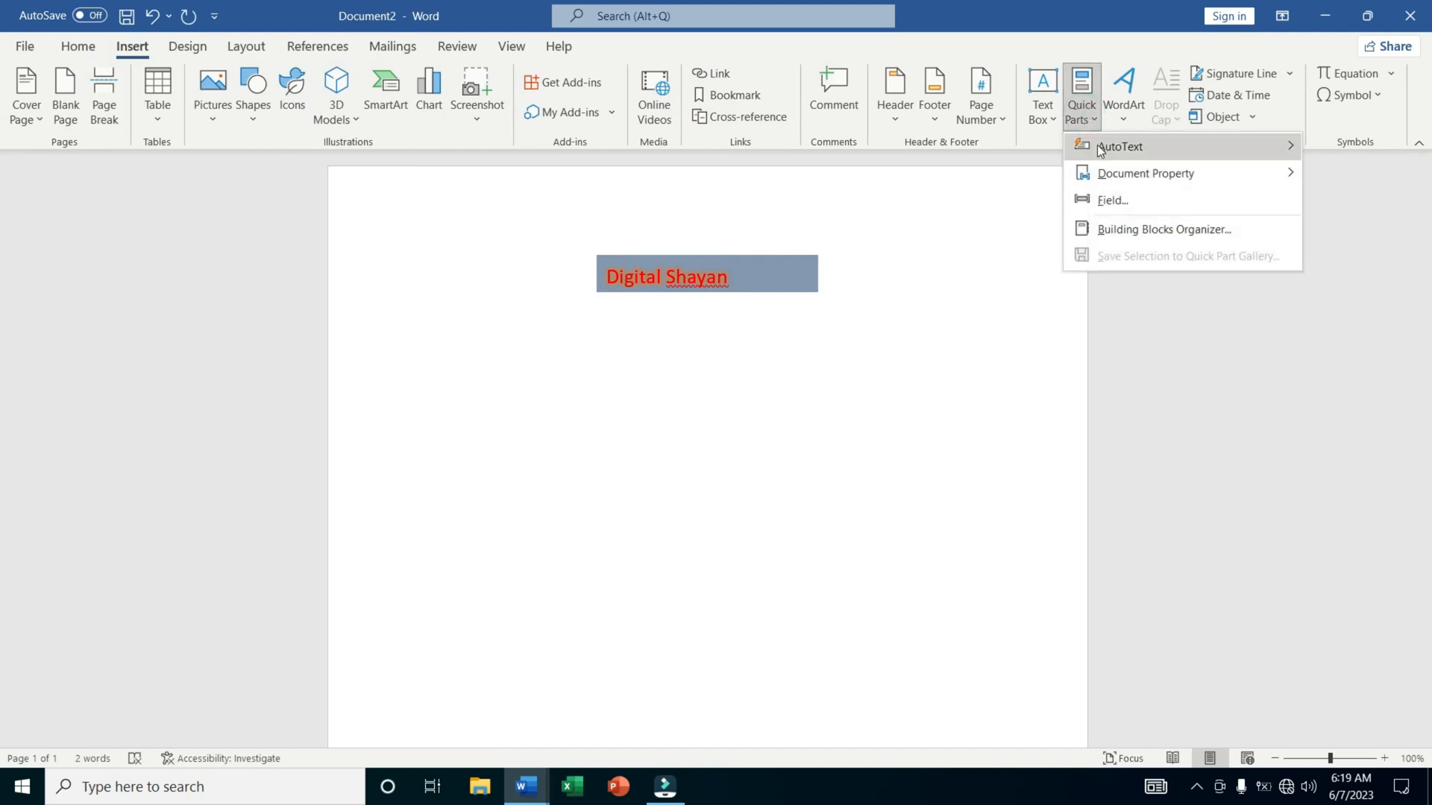
pyautogui.moveTo(1100, 149)
pyautogui.moveTo(1106, 175)
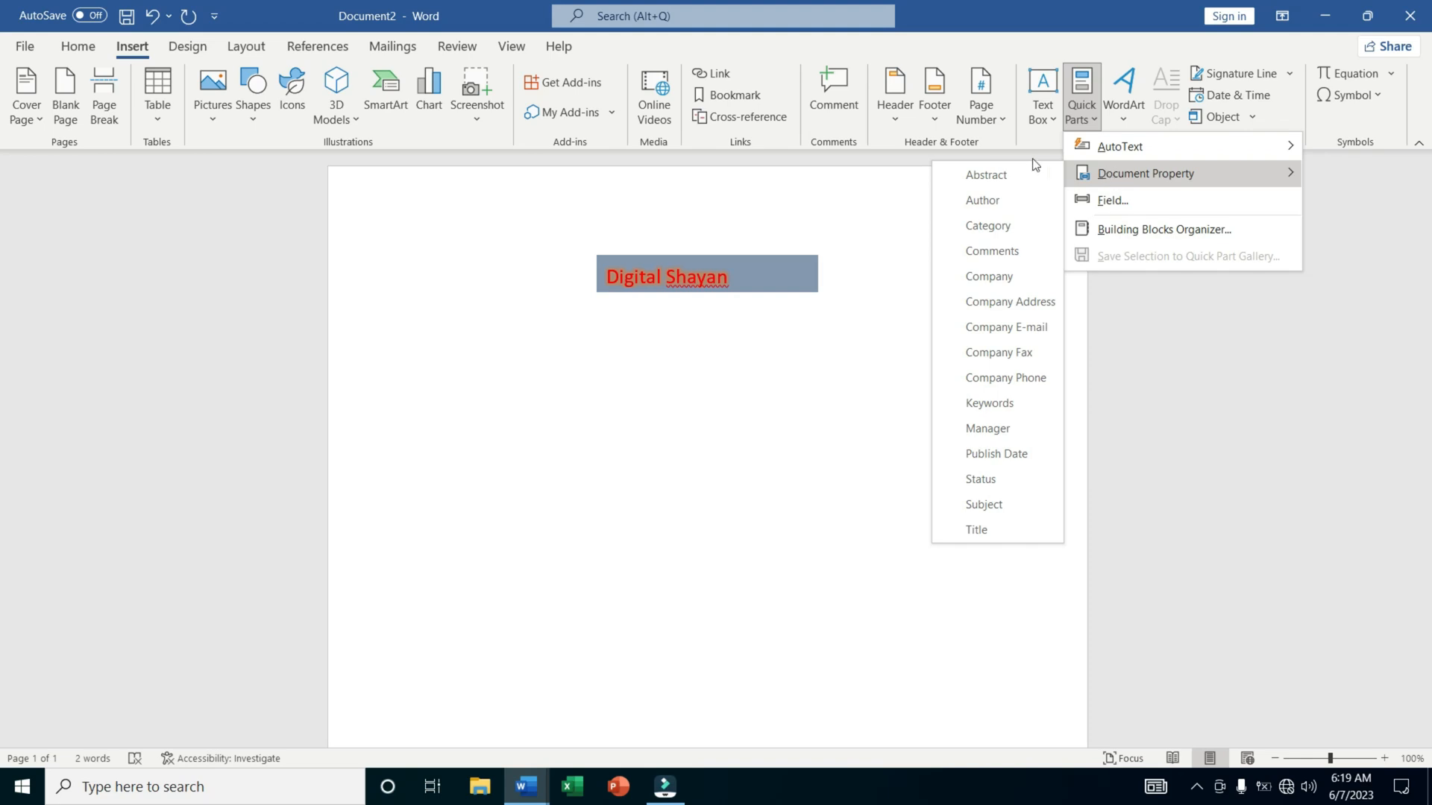
pyautogui.click(1012, 532)
pyautogui.write('In')
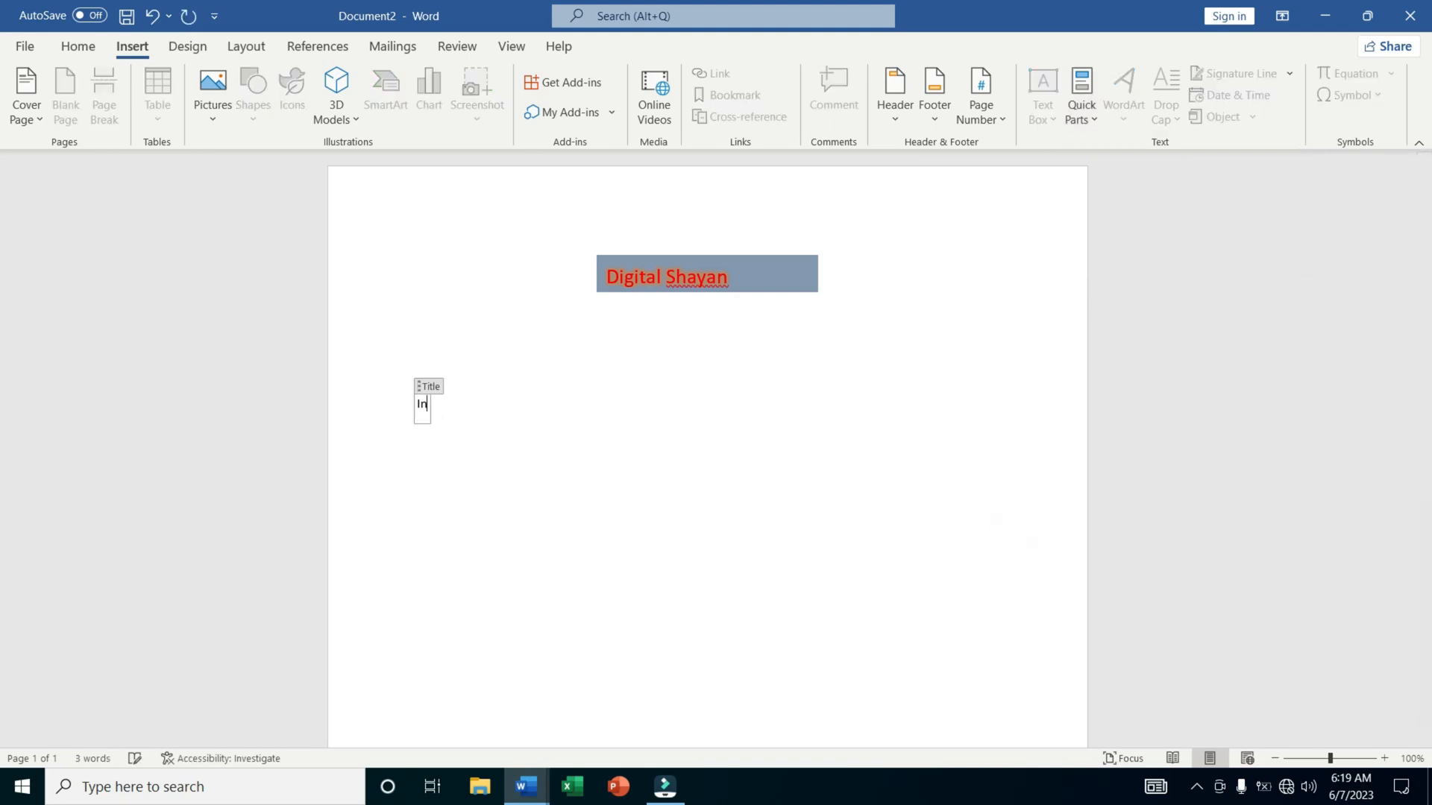
pyautogui.write('sert TITLE')
pyautogui.press('BackSpace')
pyautogui.press('BackSpace')
pyautogui.press('BackSpace')
pyautogui.press('BackSpace')
pyautogui.press('BackSpace')
pyautogui.press('BackSpace')
pyautogui.write('Tab')
pyautogui.click(686, 573)
pyautogui.click(686, 572)
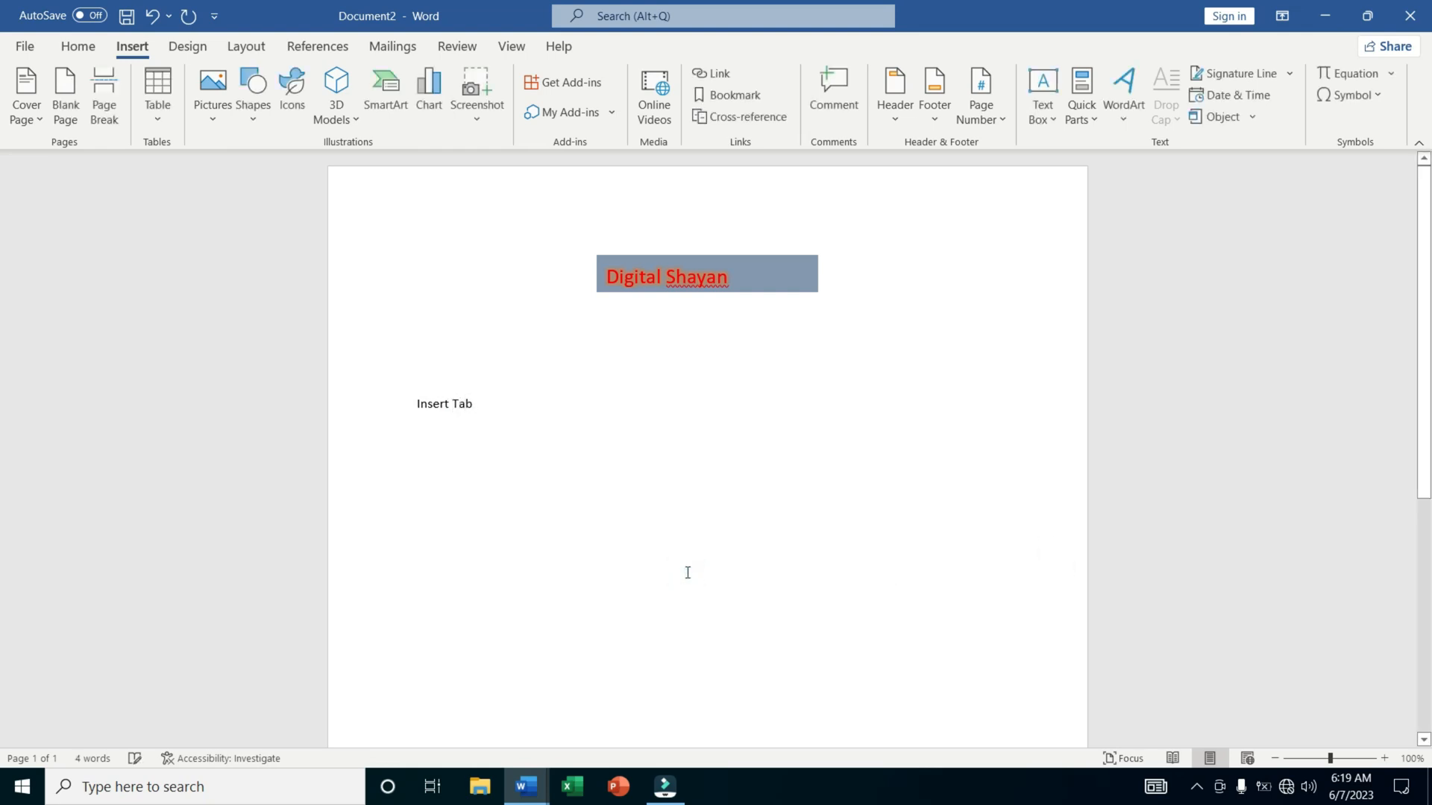
pyautogui.click(436, 600)
pyautogui.click(501, 441)
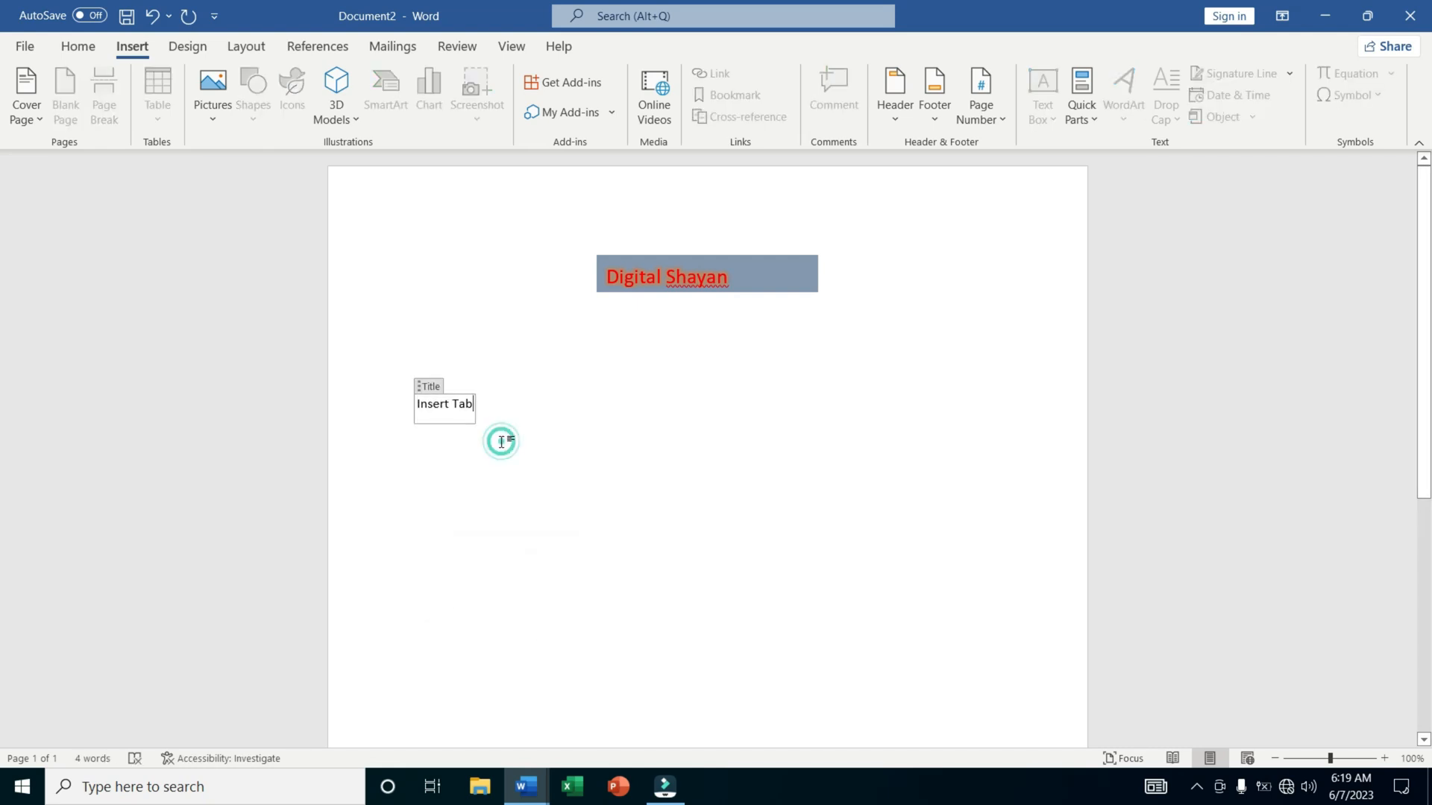
pyautogui.click(503, 404)
# Insert a blue-outlined WordArt below the "Insert Tab" title and enter "Digital Shayan" as its text.
pyautogui.click(783, 473)
pyautogui.click(1112, 117)
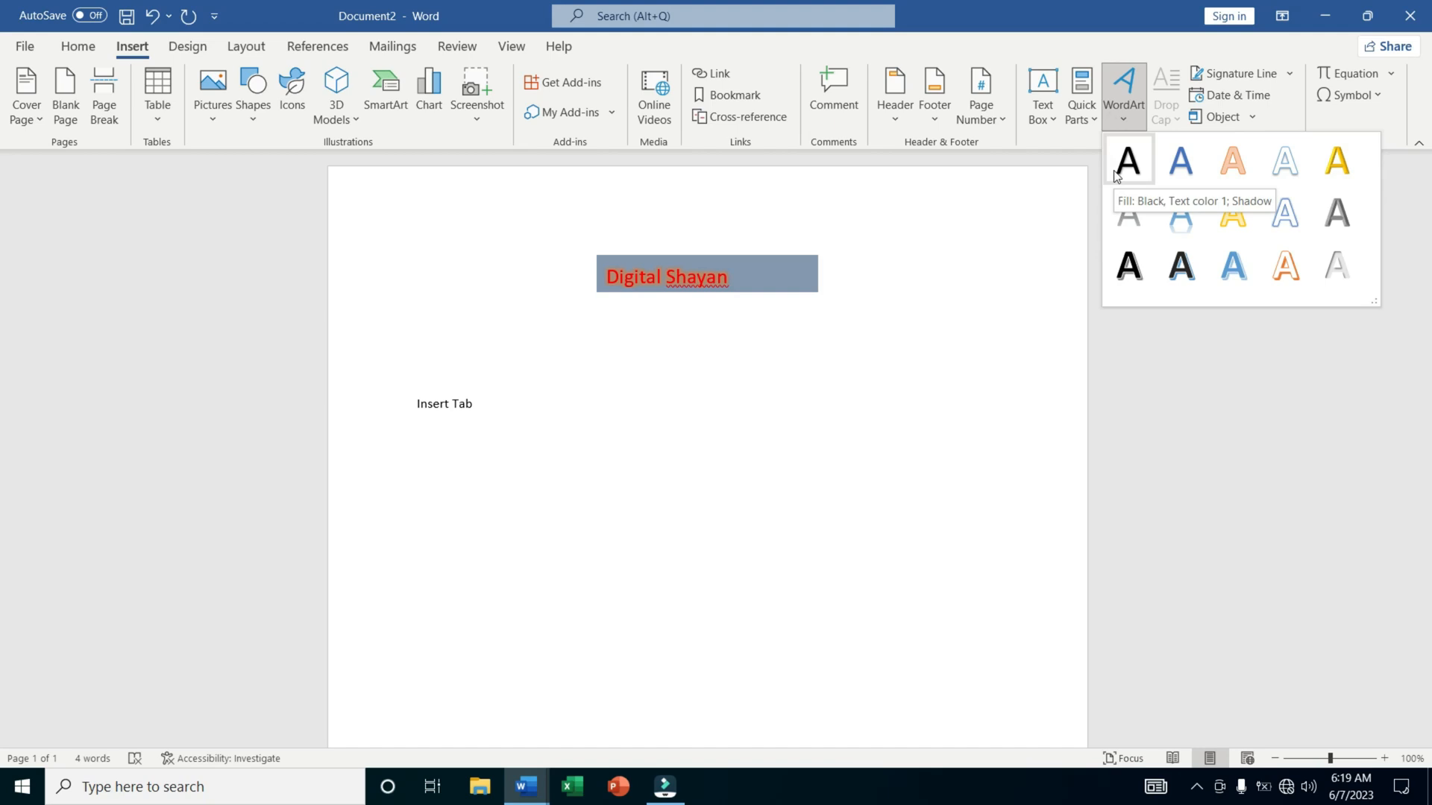
pyautogui.click(1277, 235)
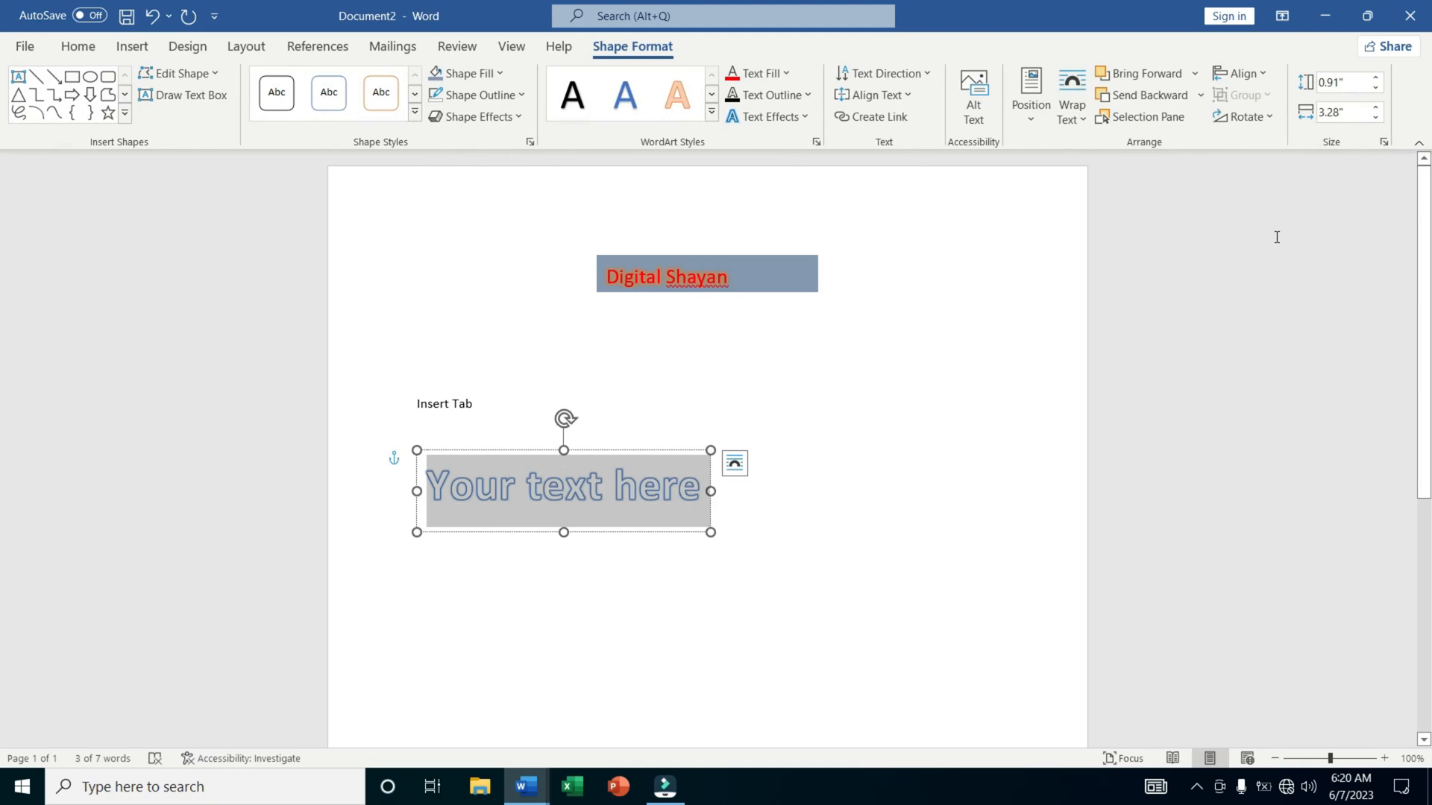
pyautogui.write('Digi')
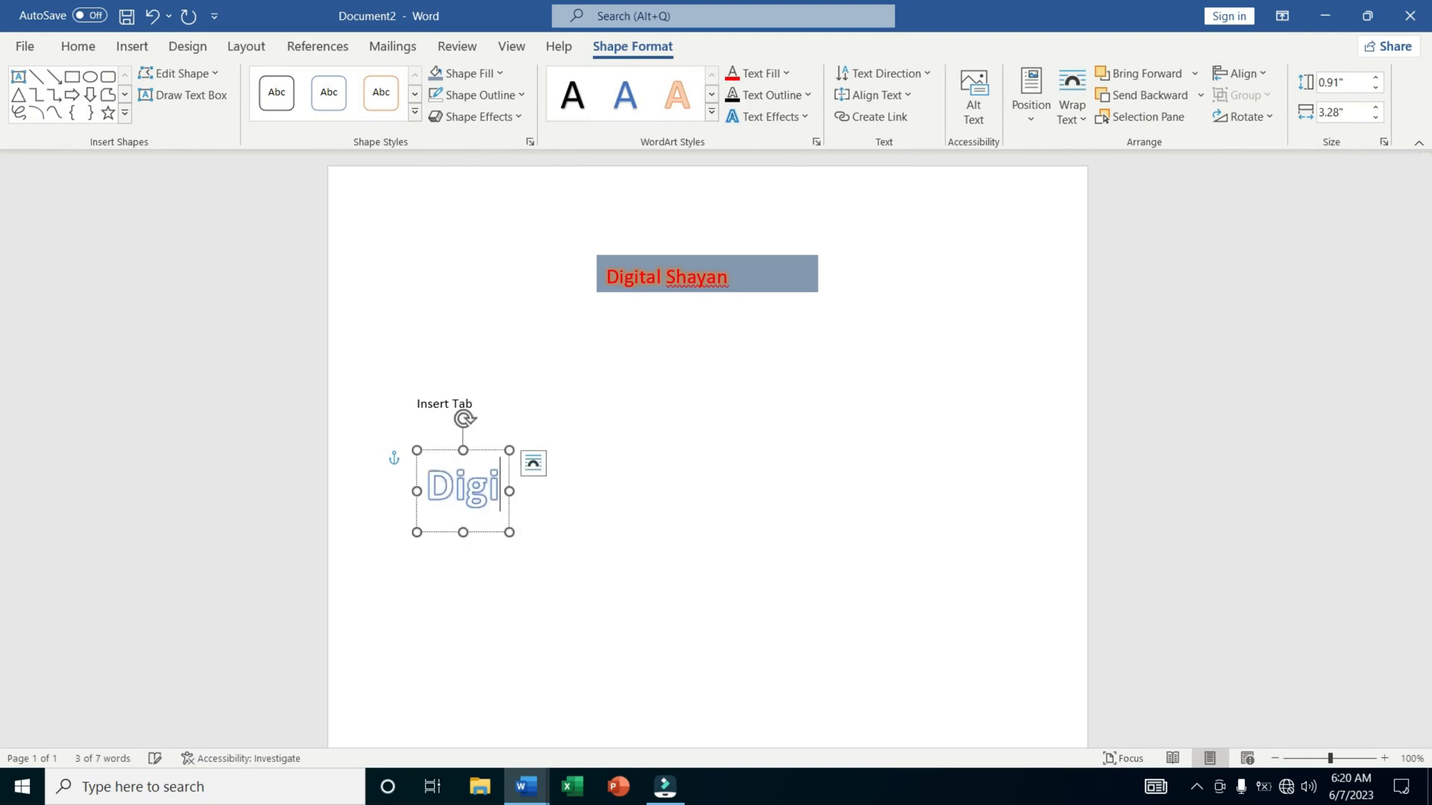
pyautogui.write('tal')
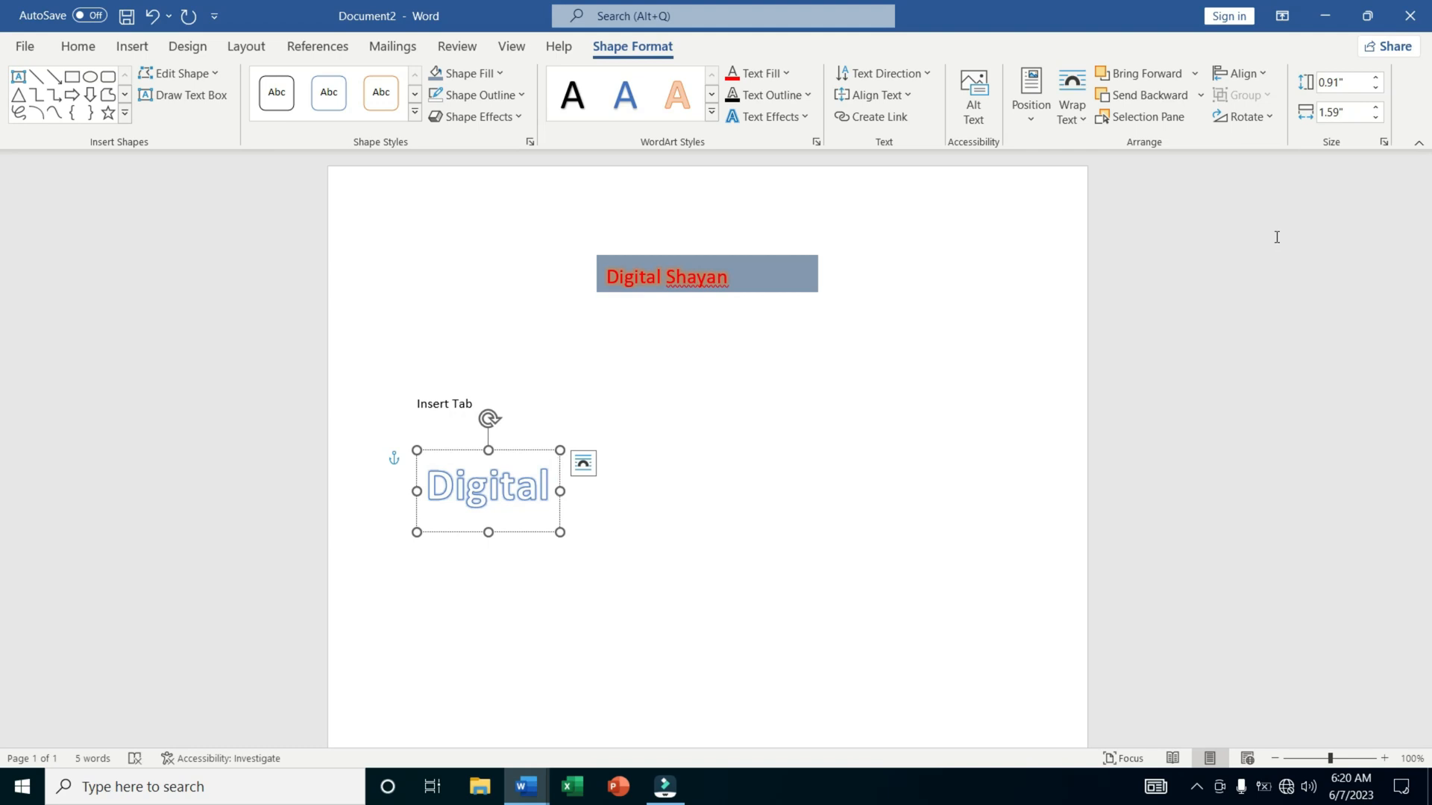
pyautogui.write(' Shayan')
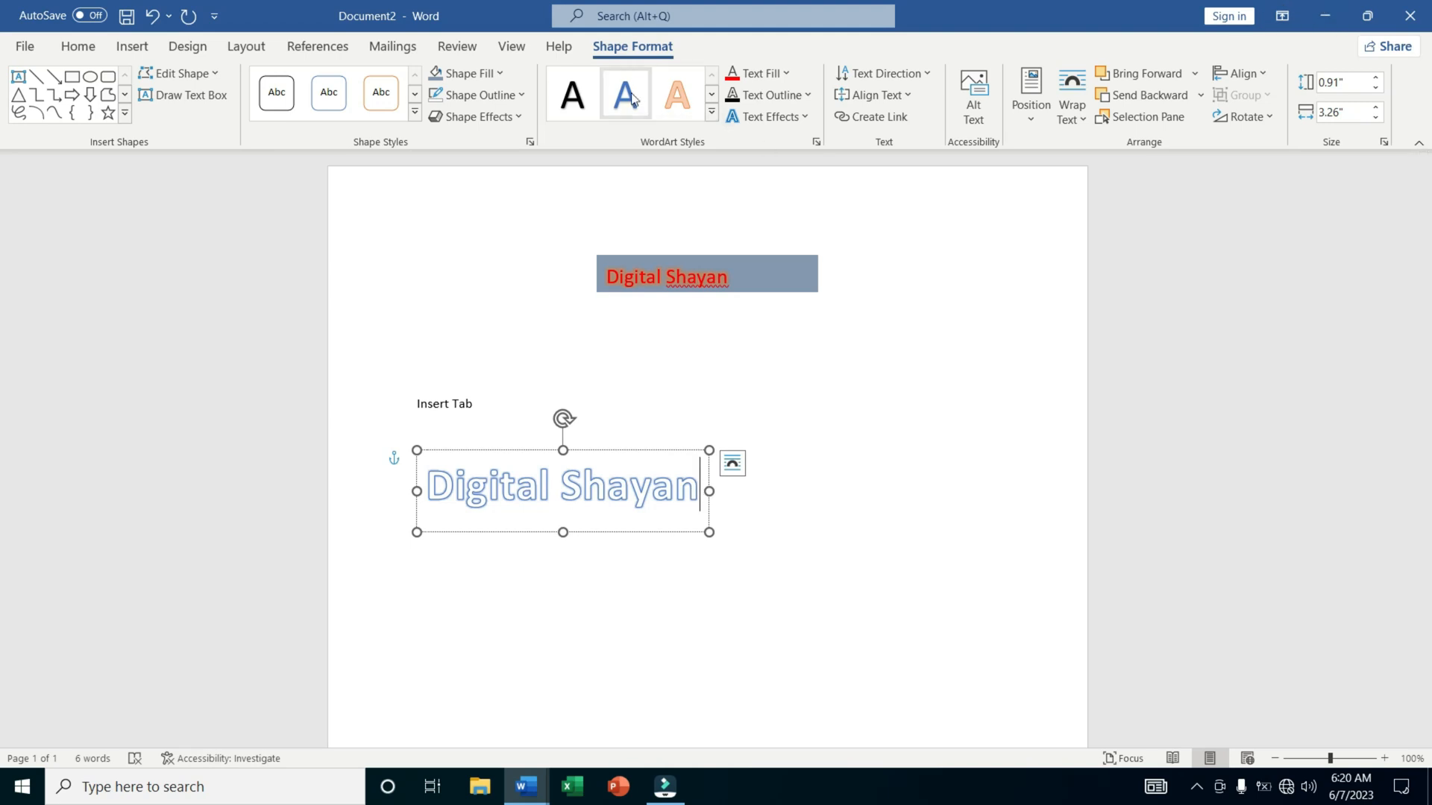
# Give the "Digital Shayan" WordArt box a red outline and a dark blue-gray fill.
pyautogui.click(492, 95)
pyautogui.click(448, 269)
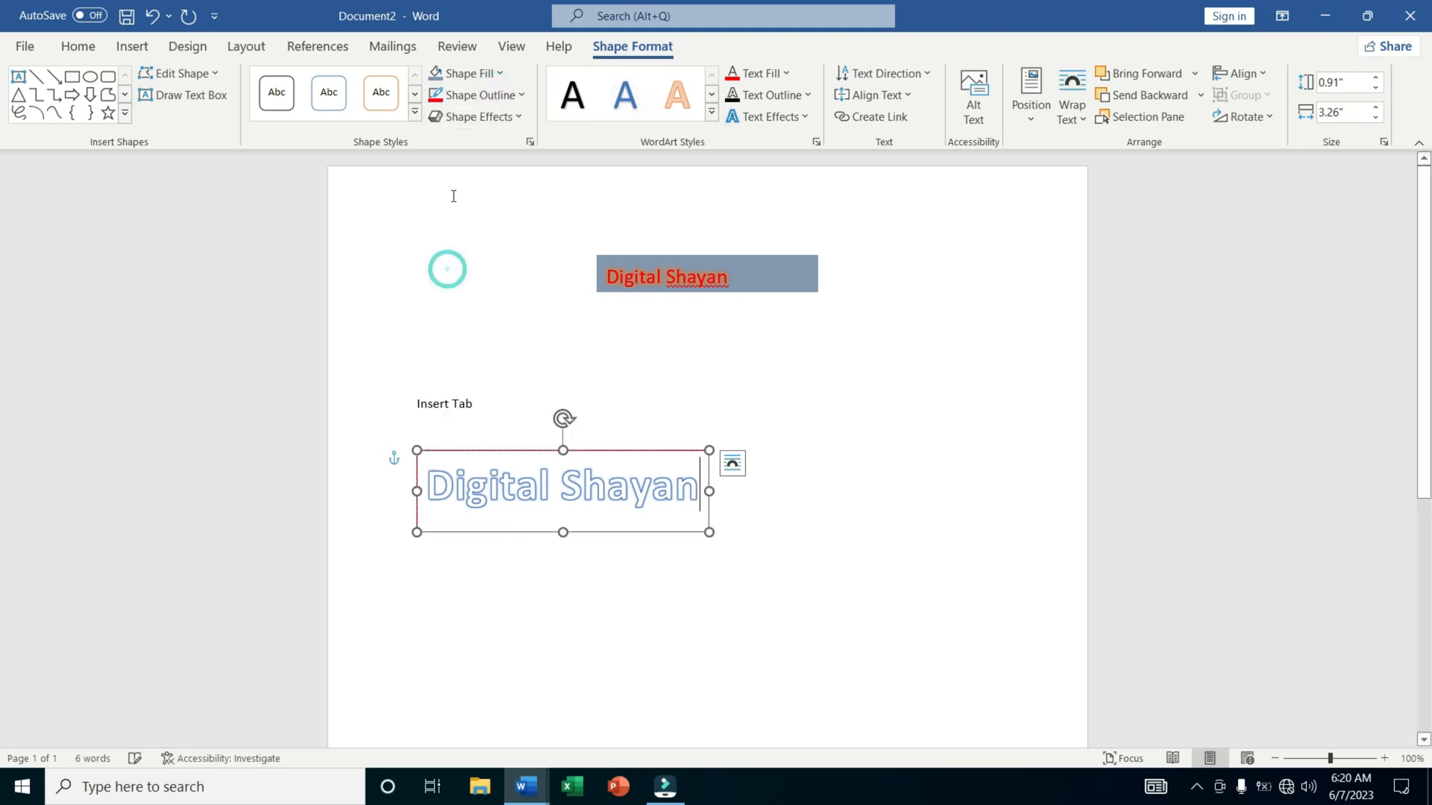
pyautogui.click(461, 73)
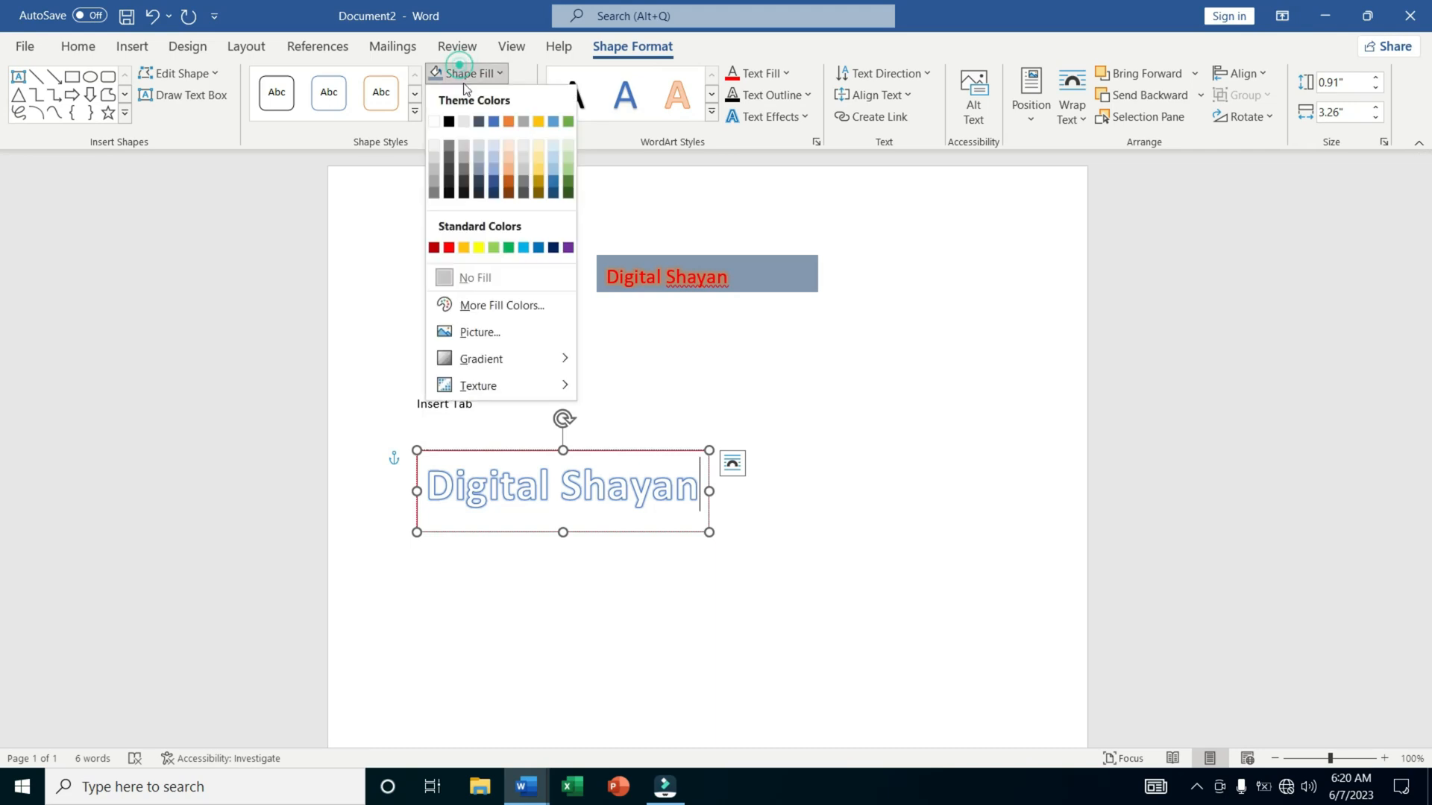
pyautogui.click(478, 176)
pyautogui.click(705, 656)
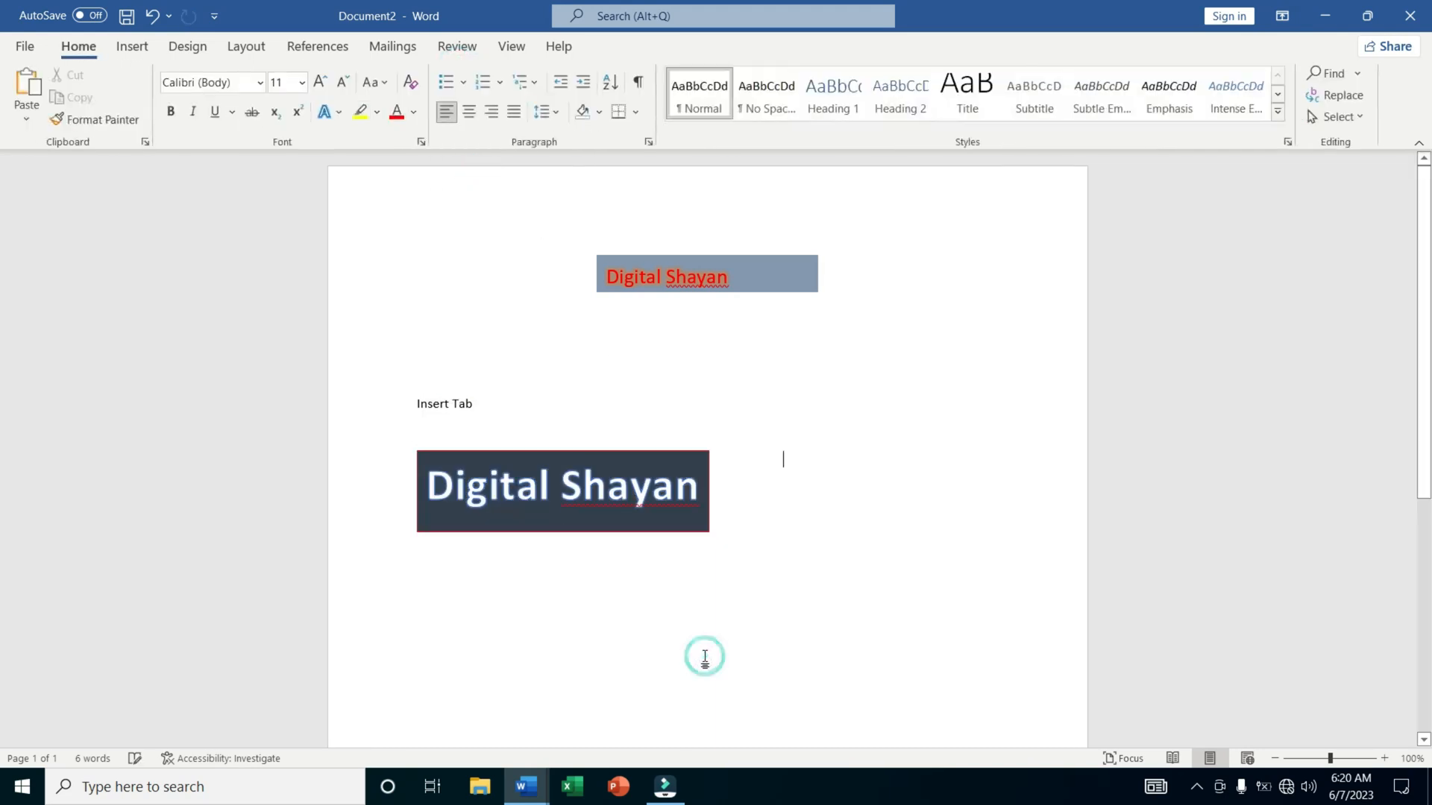
# Delete all content from the document, including the text box, title property and WordArt.
pyautogui.click(132, 47)
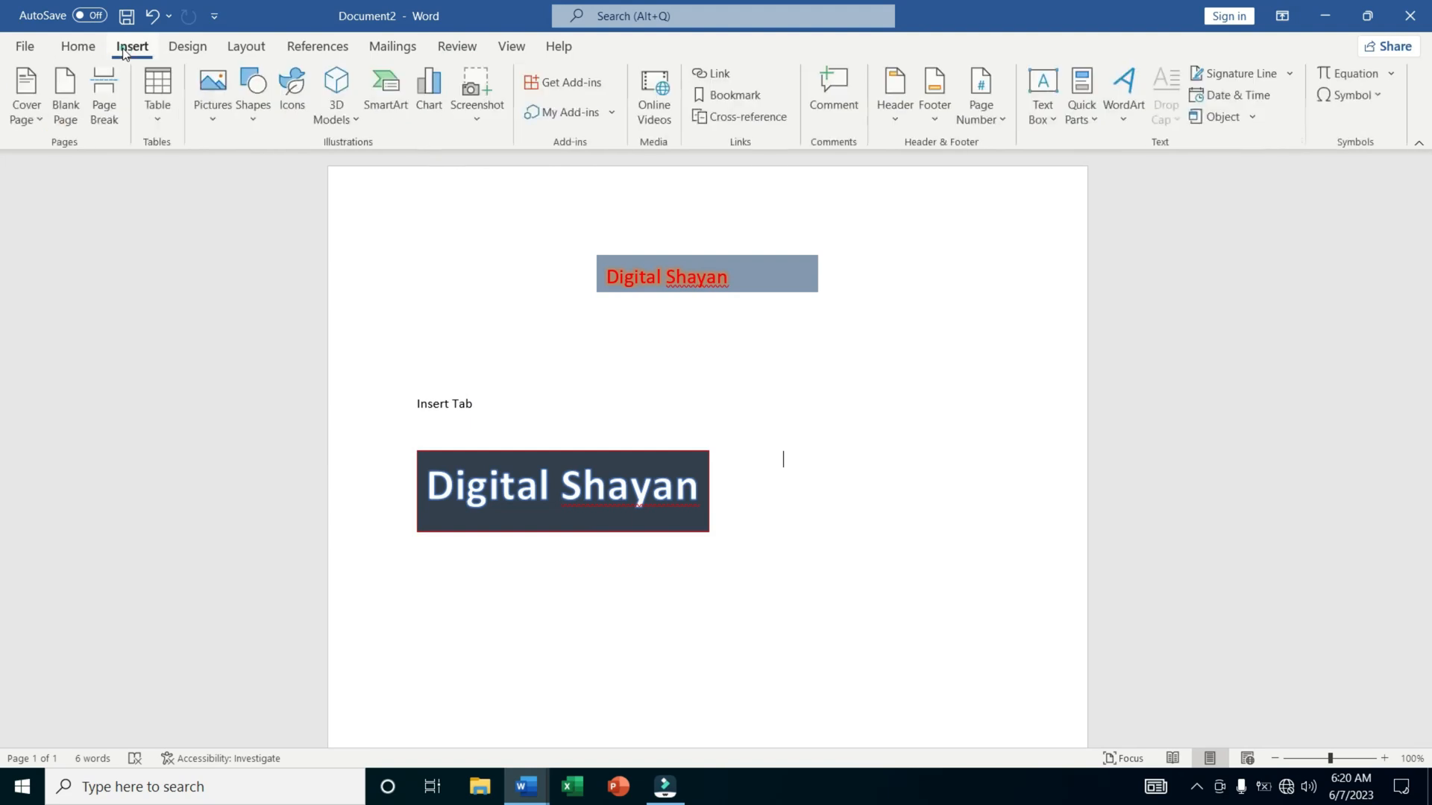
pyautogui.click(911, 461)
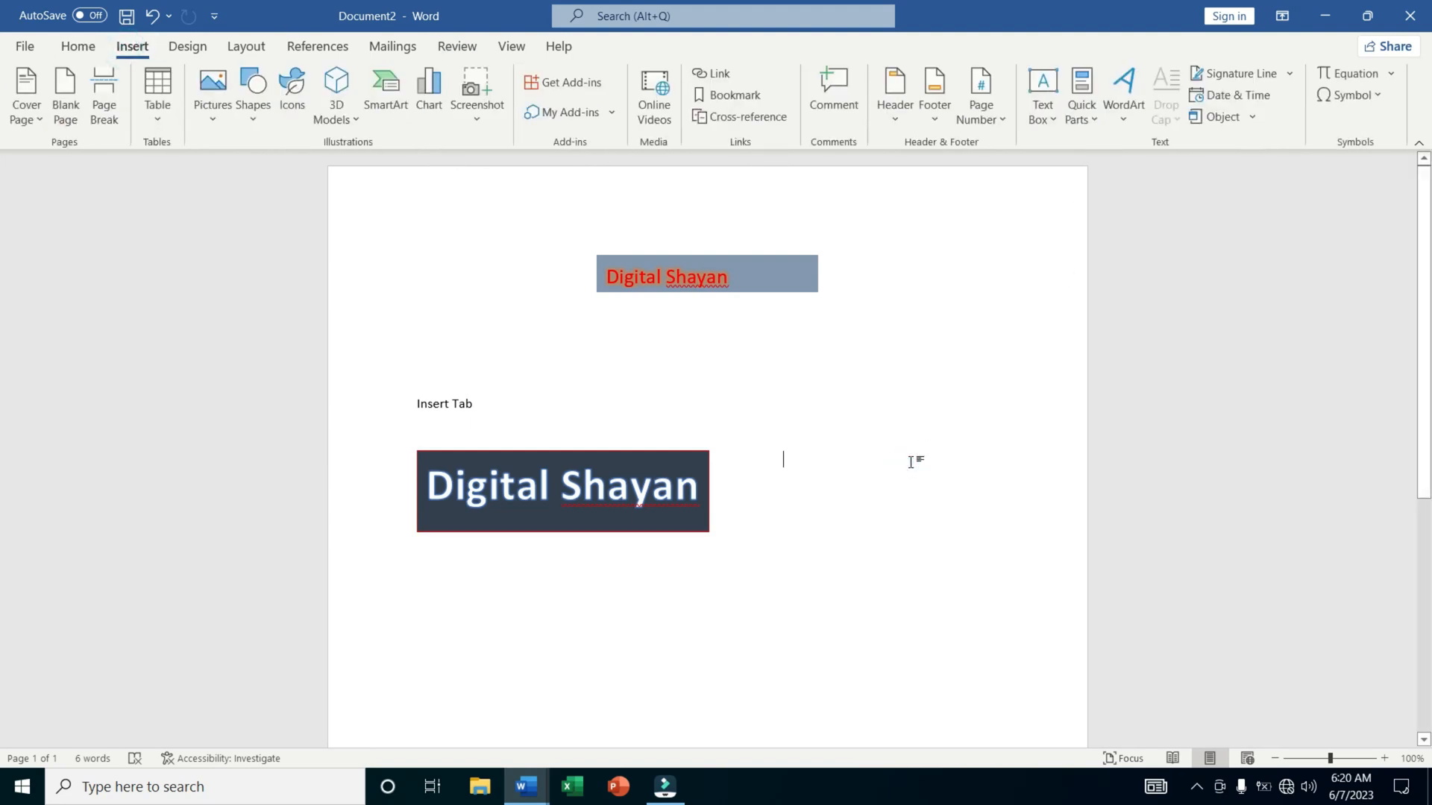
pyautogui.hotkey('ctrl', 'z')
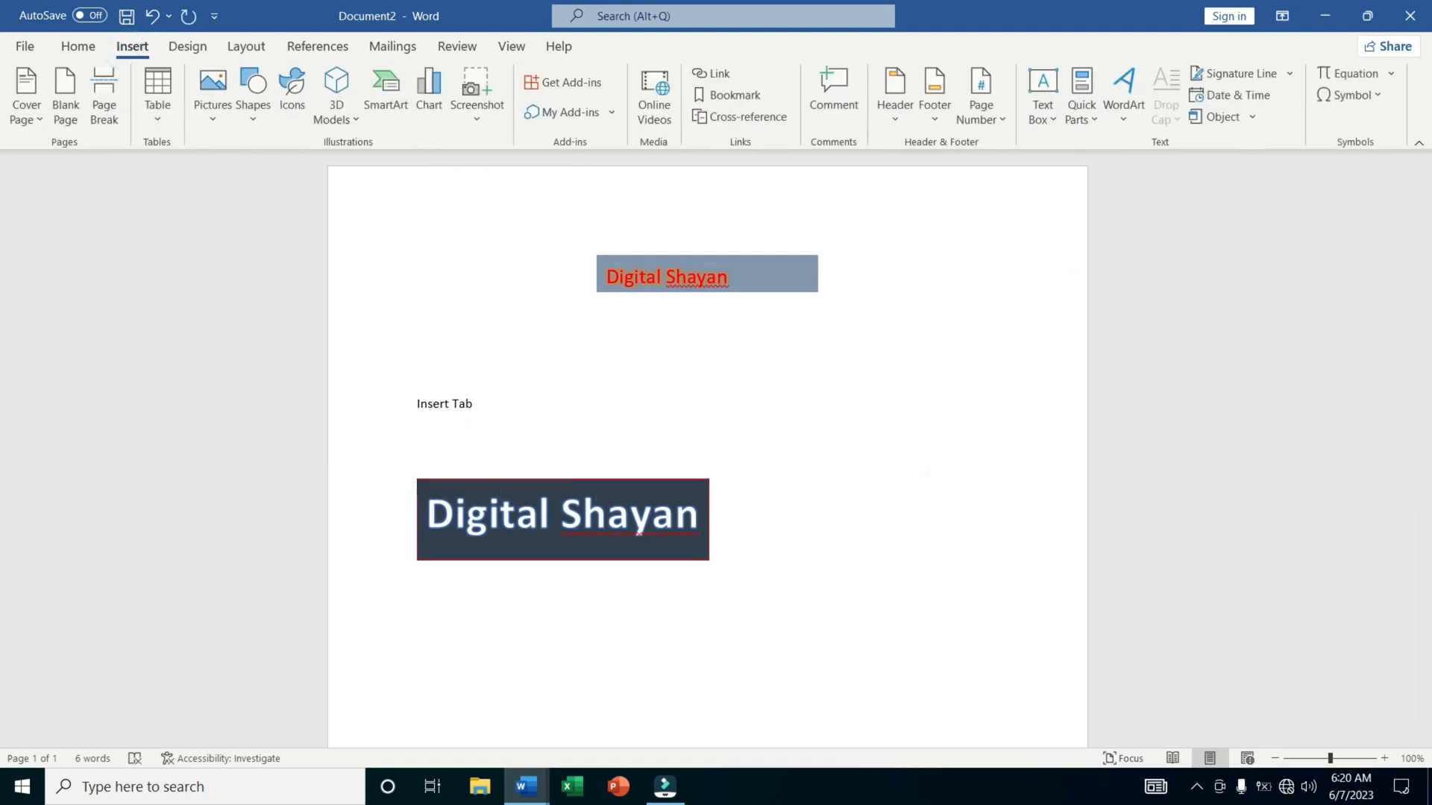
pyautogui.click(937, 562)
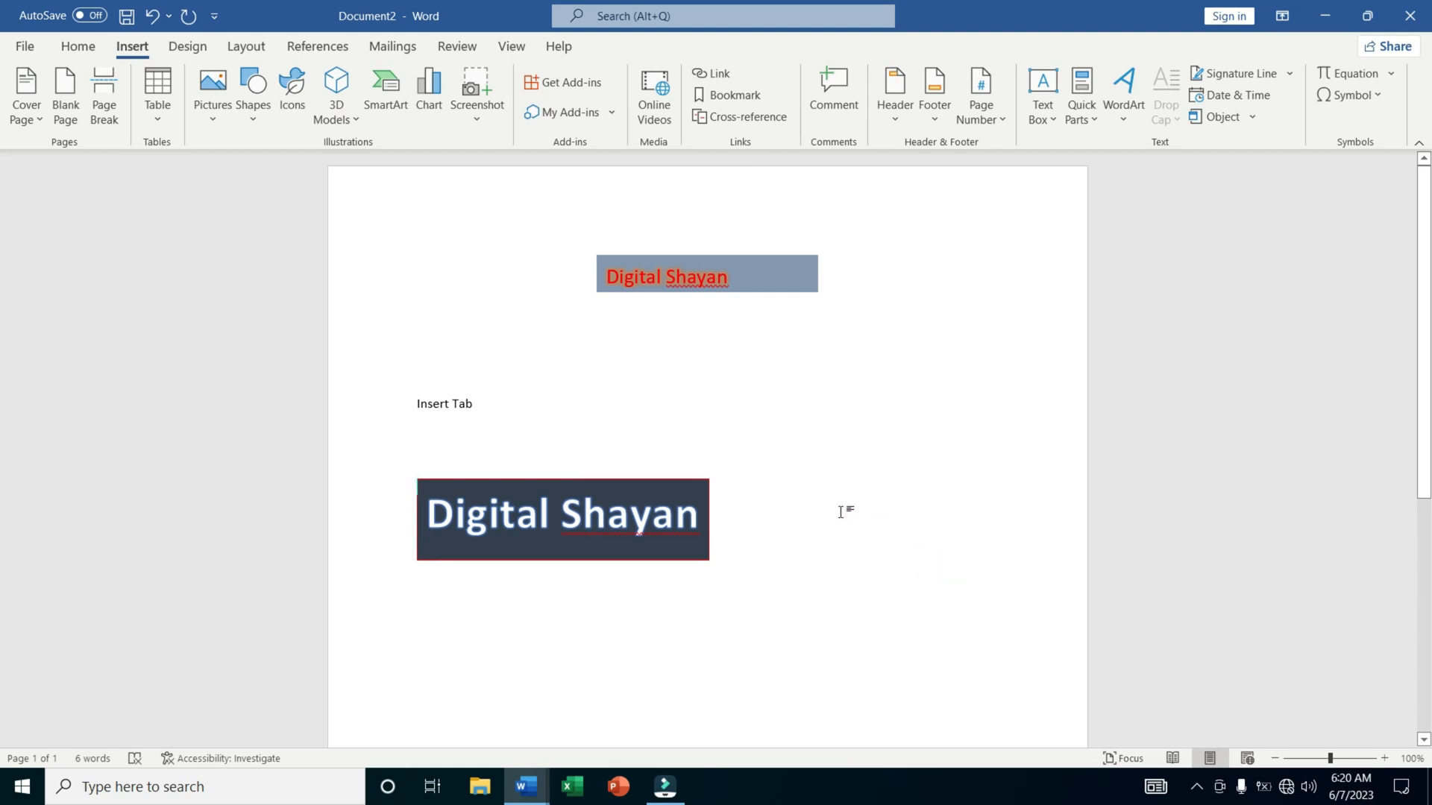
pyautogui.click(821, 522)
pyautogui.hotkey('ctrl', 'a')
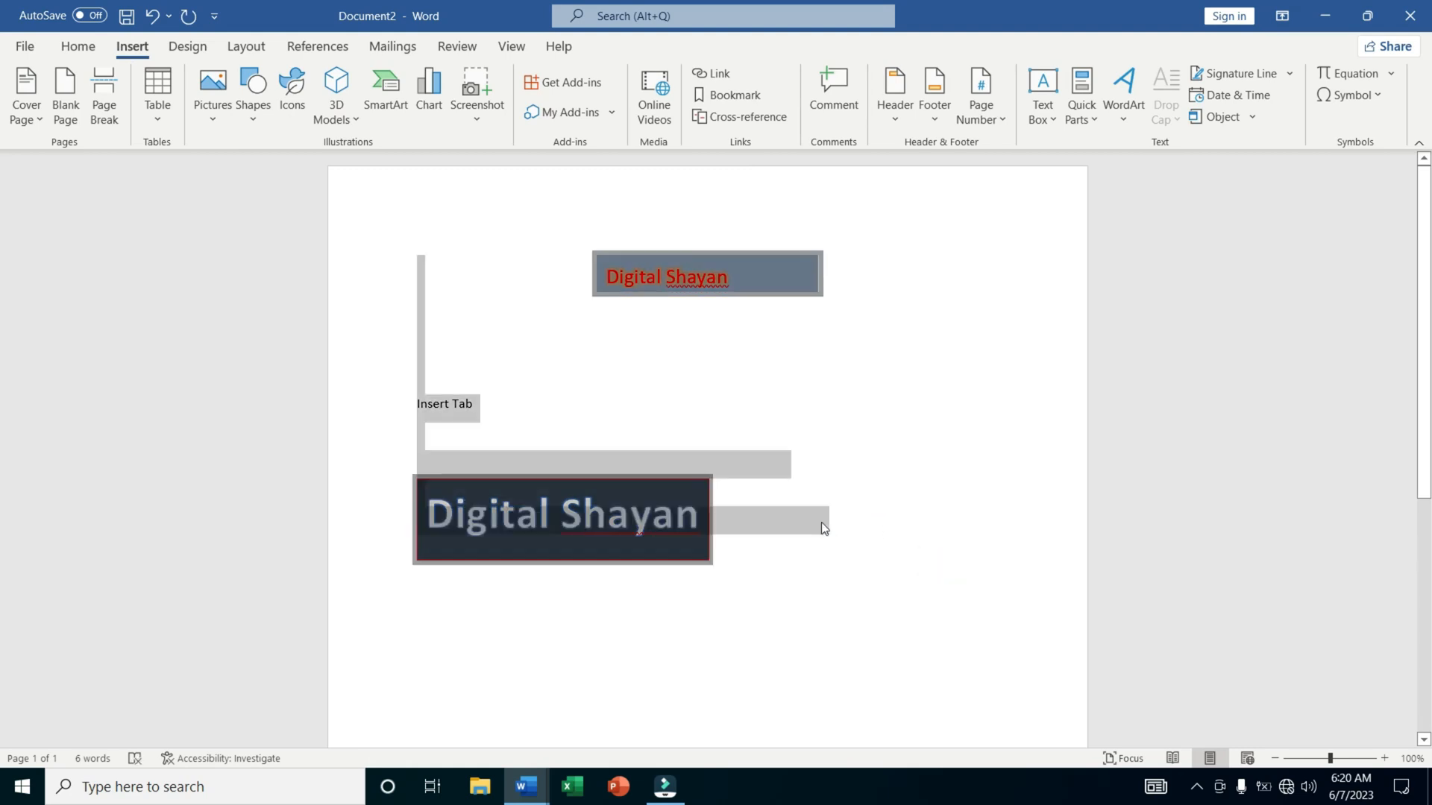
pyautogui.press('Delete')
# Generate sample paragraphs in the empty document with =rand().
pyautogui.write('=rand()')
pyautogui.press('Return')
# Select all the sample paragraphs and apply an In margin drop cap to the opening letter.
pyautogui.hotkey('ctrl', 'a')
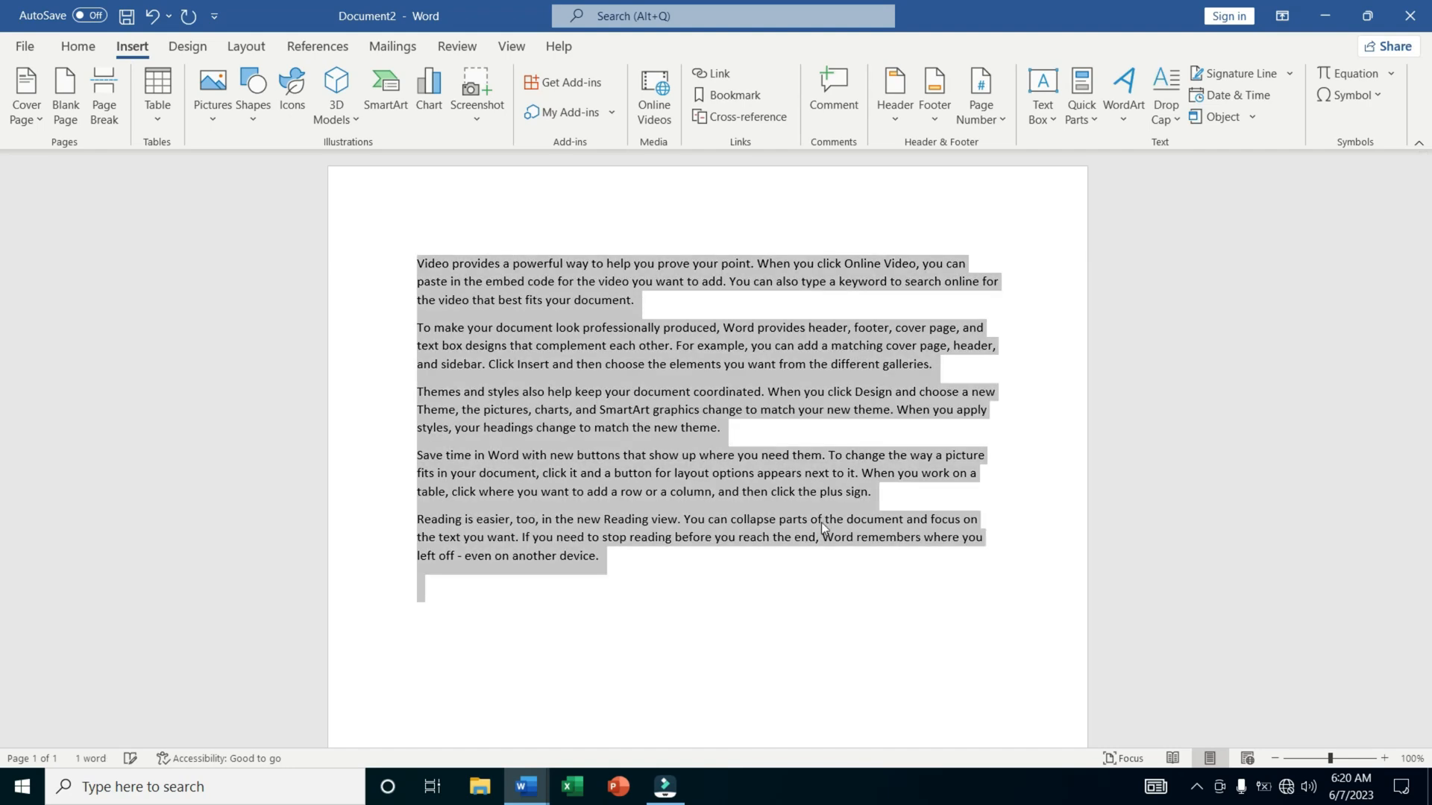
pyautogui.click(574, 525)
pyautogui.moveTo(610, 559); pyautogui.dragTo(450, 282)
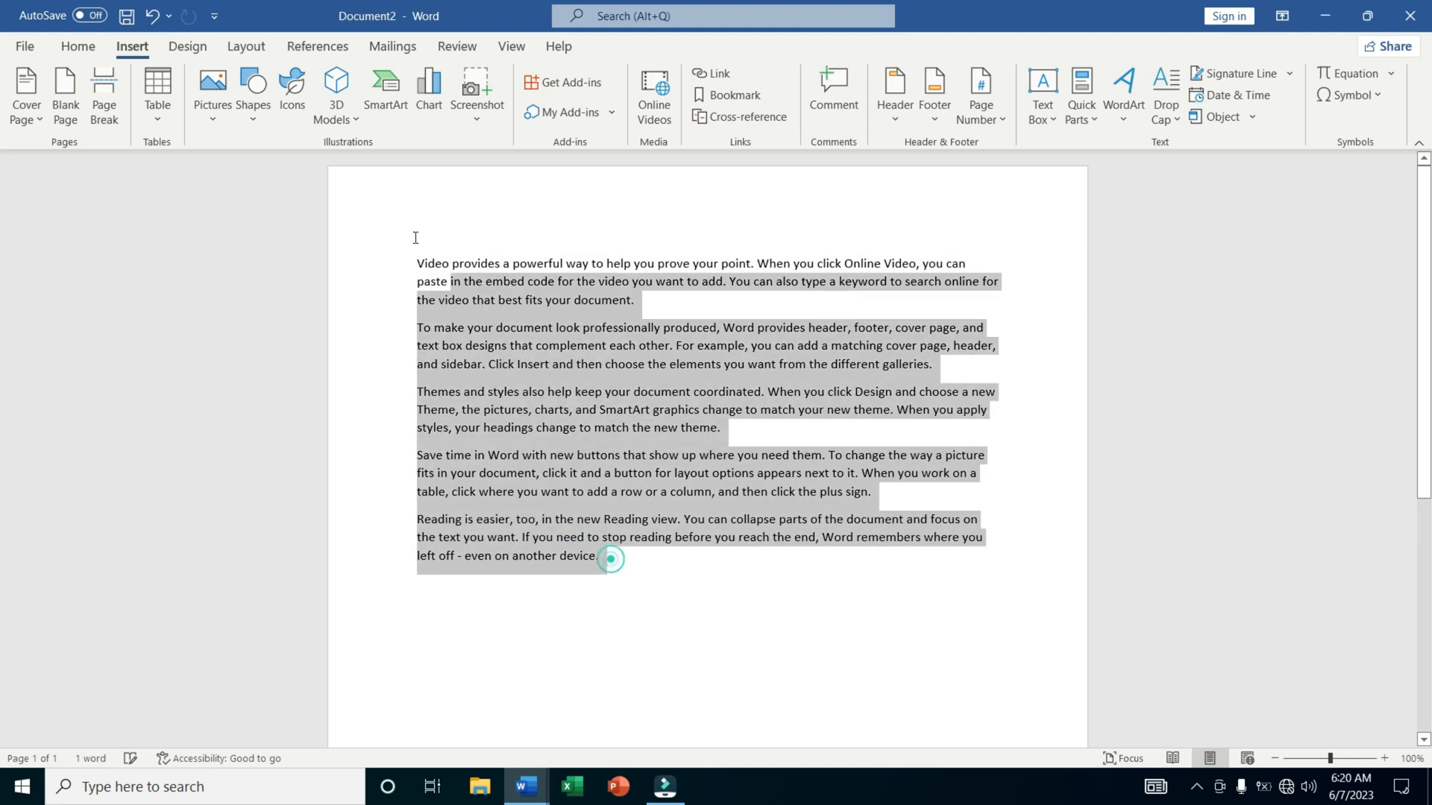
pyautogui.moveTo(415, 237); pyautogui.dragTo(373, 191)
pyautogui.click(1165, 74)
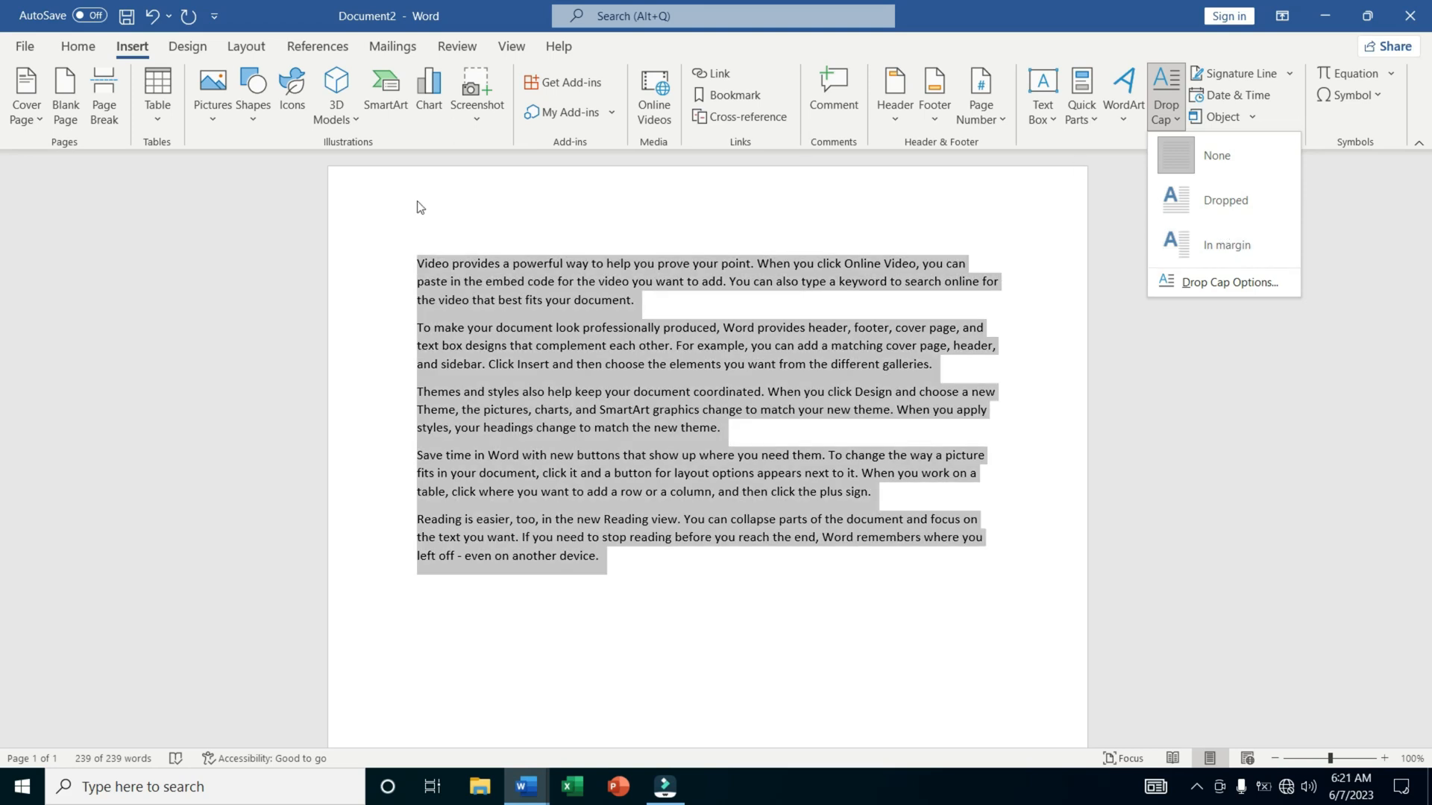
pyautogui.click(375, 233)
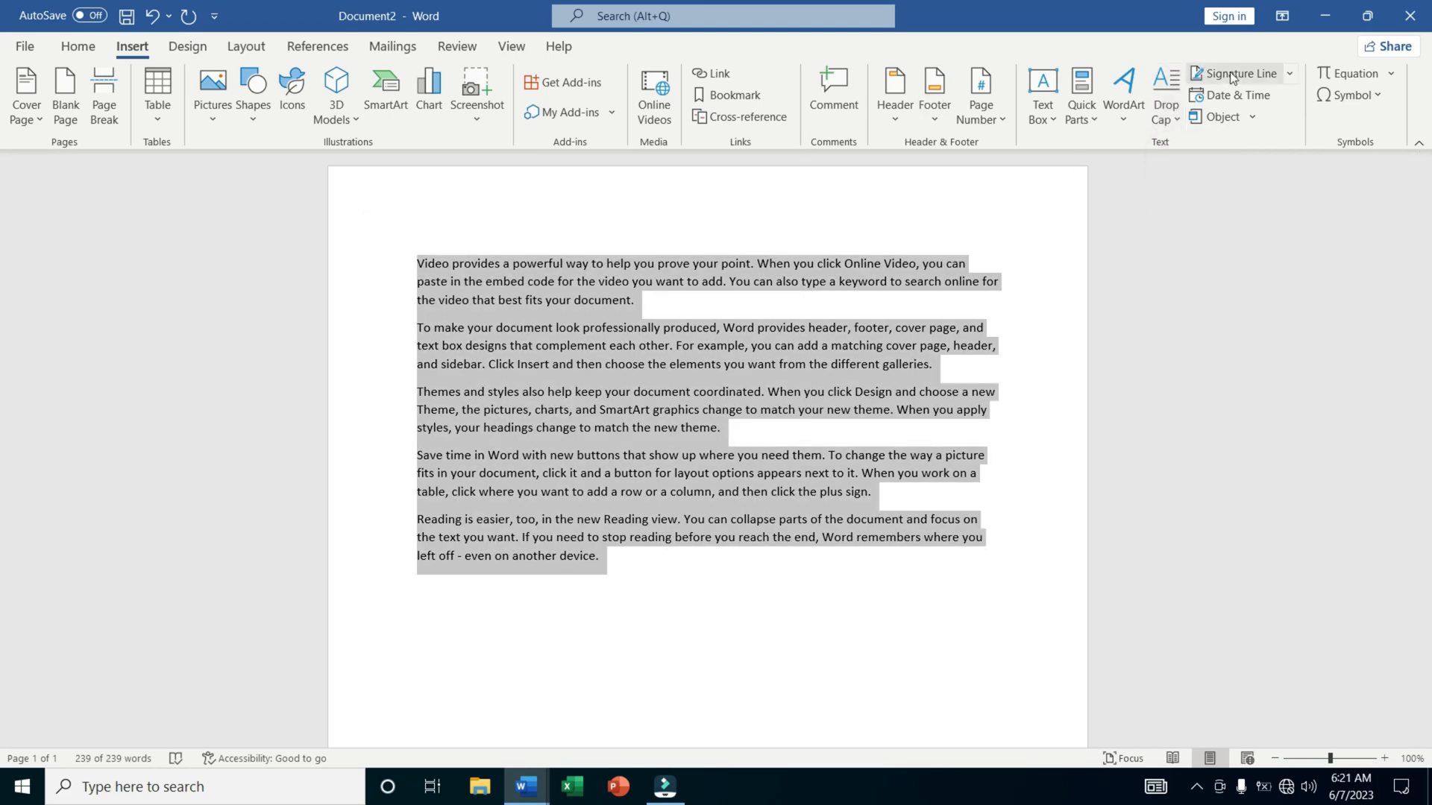
pyautogui.click(1174, 102)
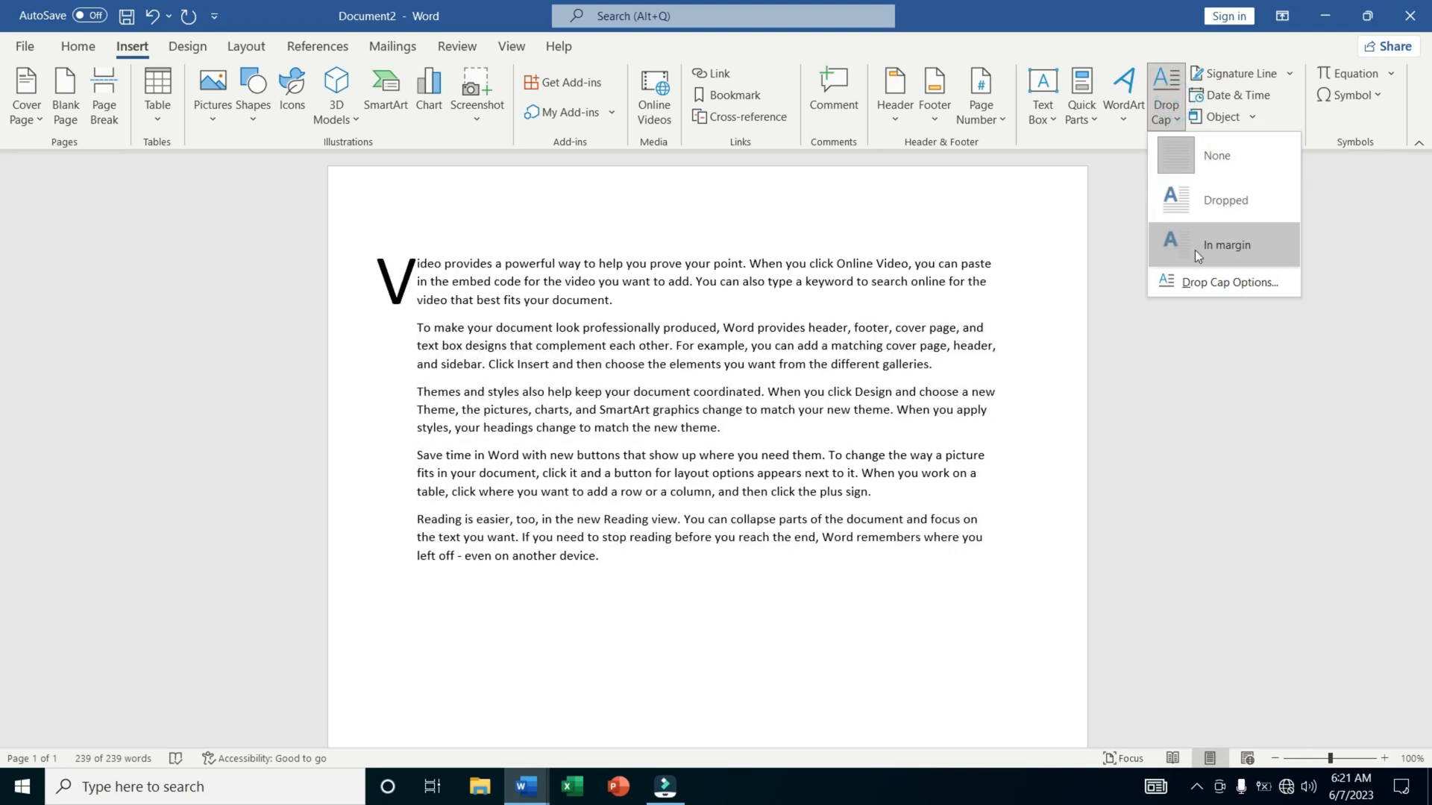
pyautogui.click(1194, 249)
pyautogui.click(448, 264)
# Reselect the sample paragraphs and set the drop cap style to Dropped.
pyautogui.moveTo(392, 258); pyautogui.dragTo(427, 544)
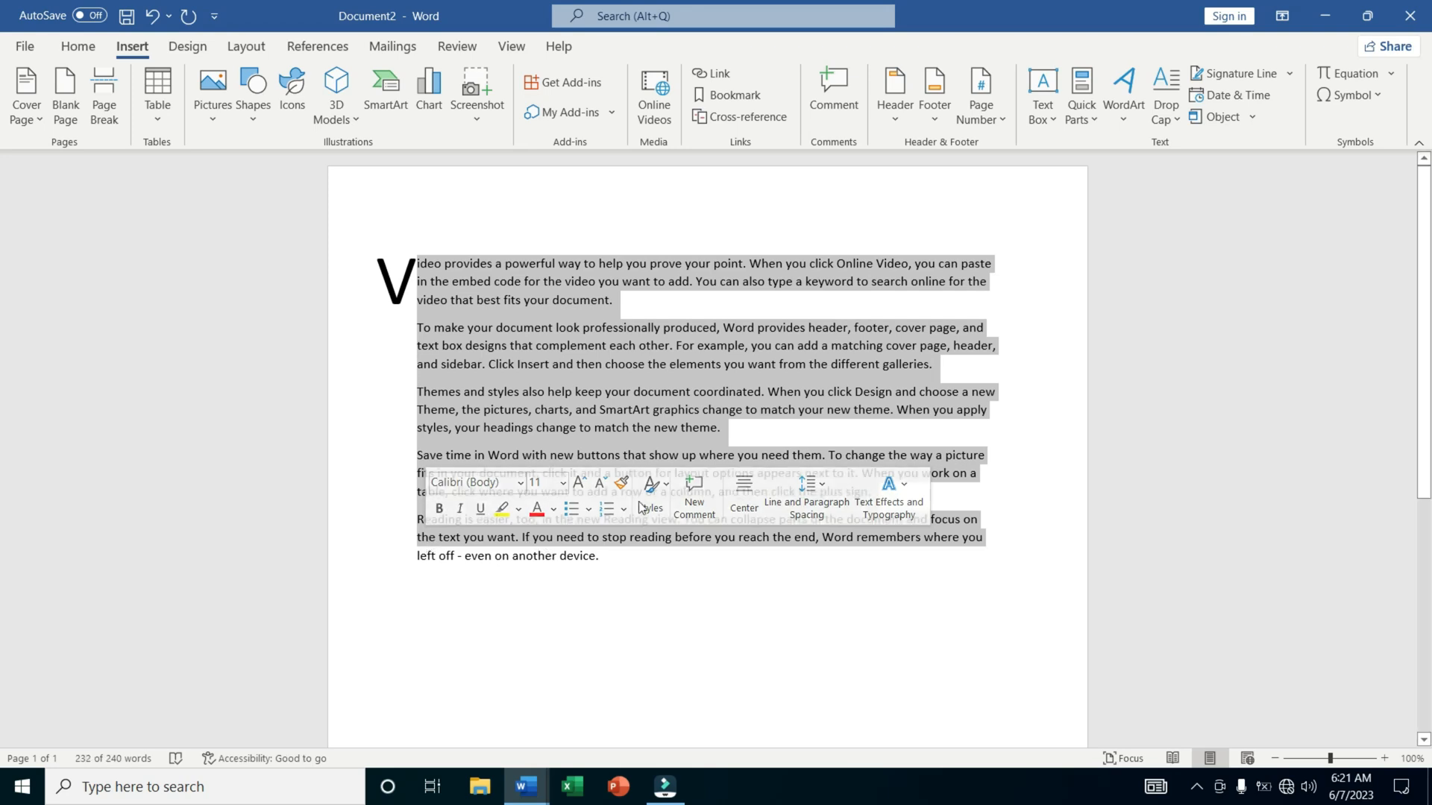
pyautogui.click(834, 360)
pyautogui.moveTo(675, 561); pyautogui.dragTo(326, 262)
pyautogui.click(1161, 83)
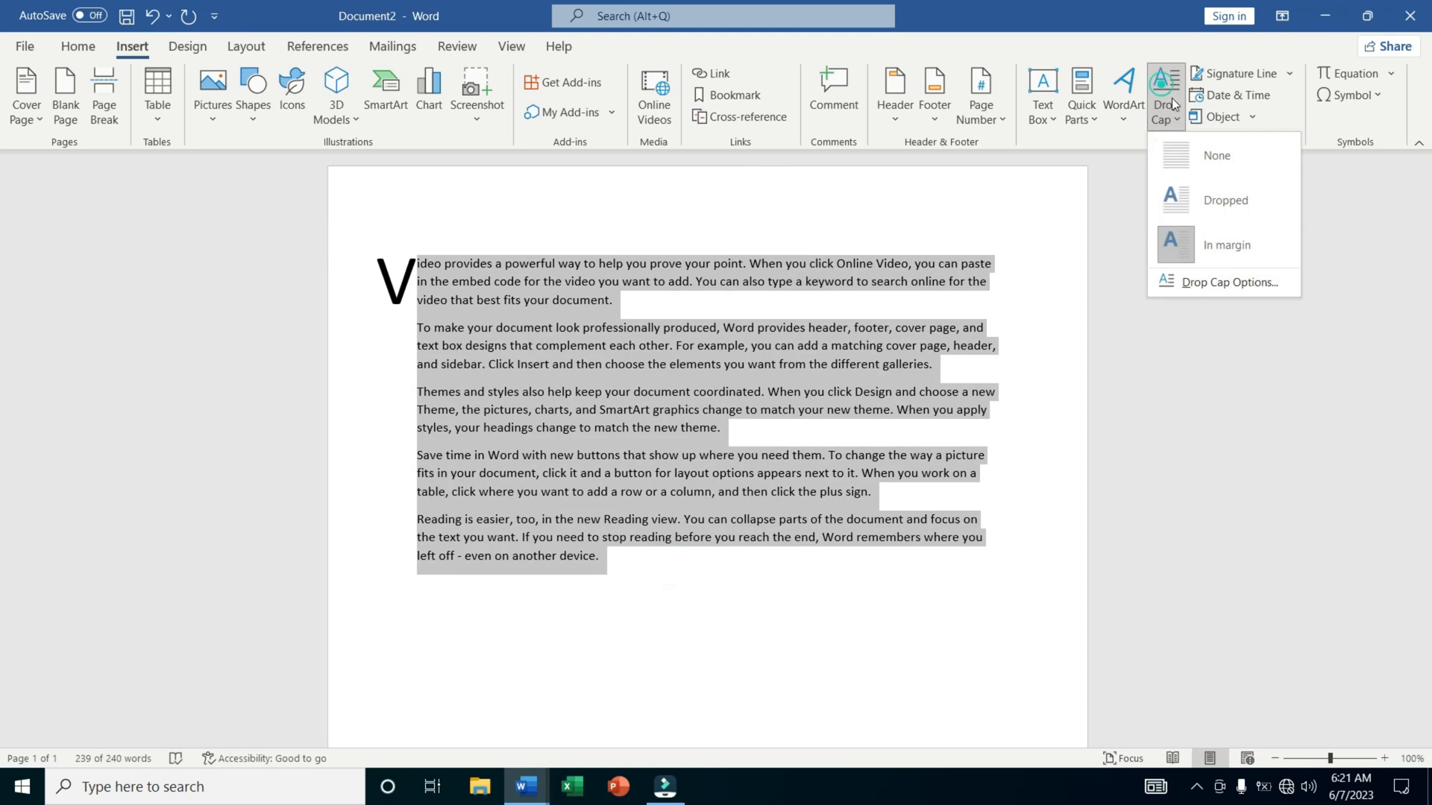
pyautogui.click(1215, 217)
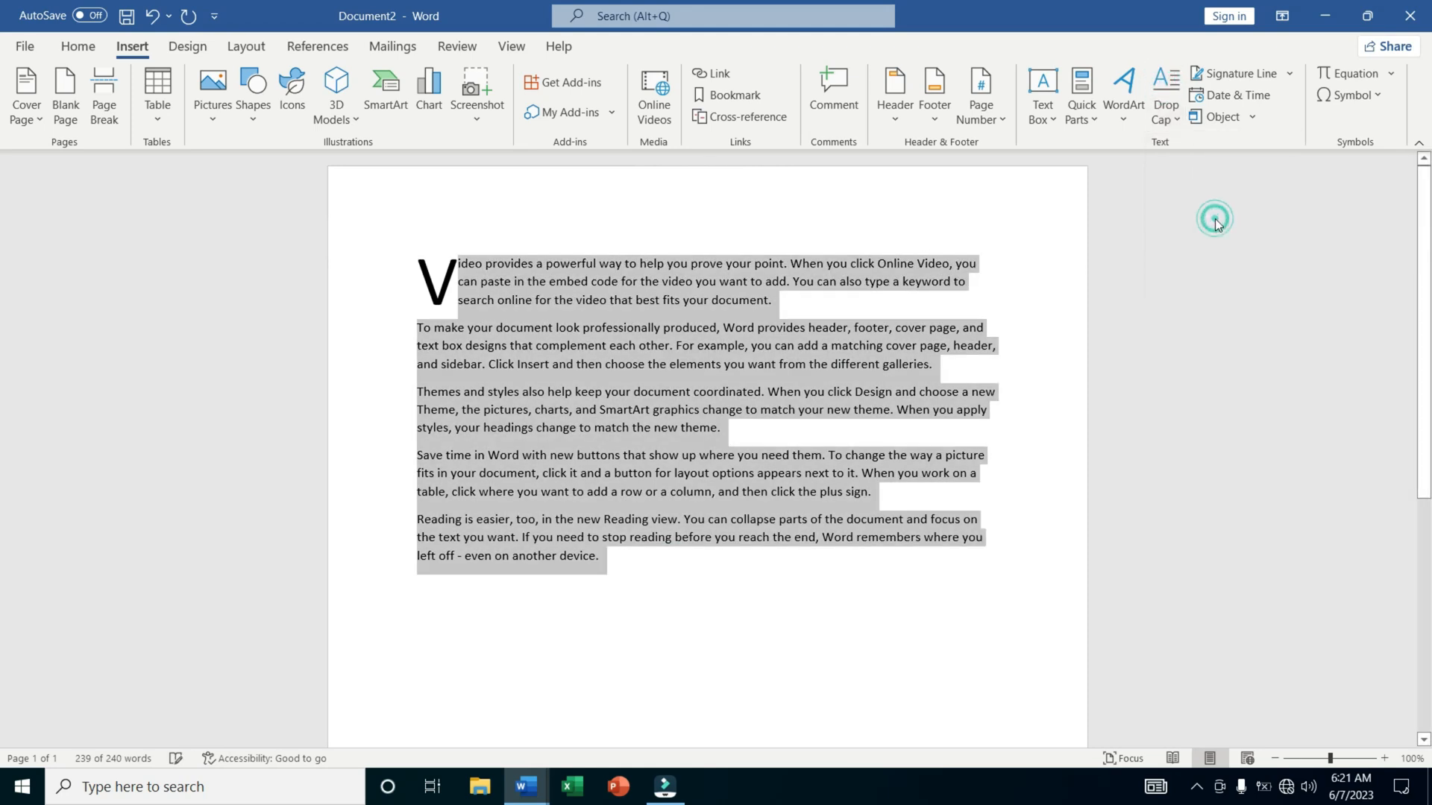
# Insert a signature line below the last paragraph, accepting the default signature setup.
pyautogui.click(840, 579)
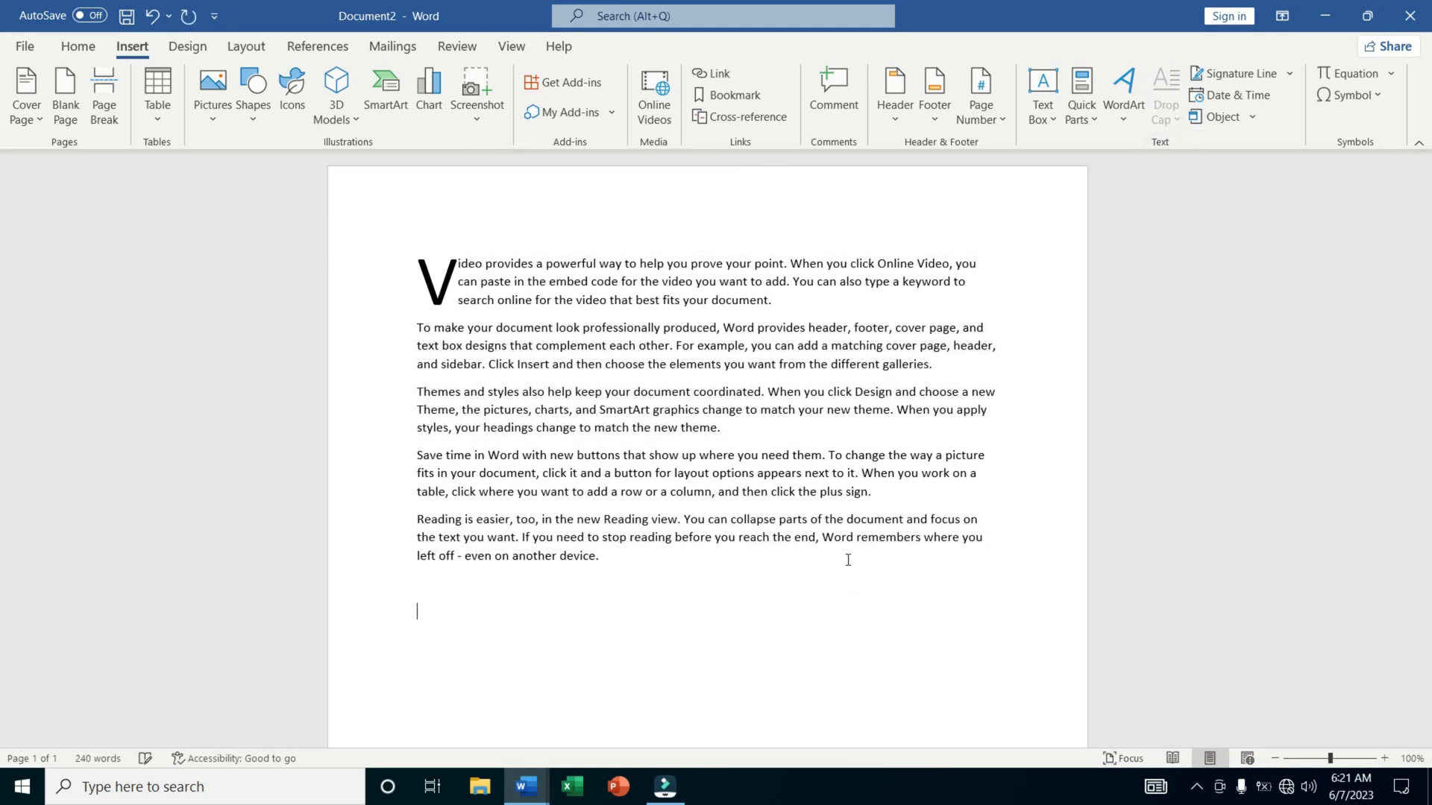
pyautogui.click(1236, 81)
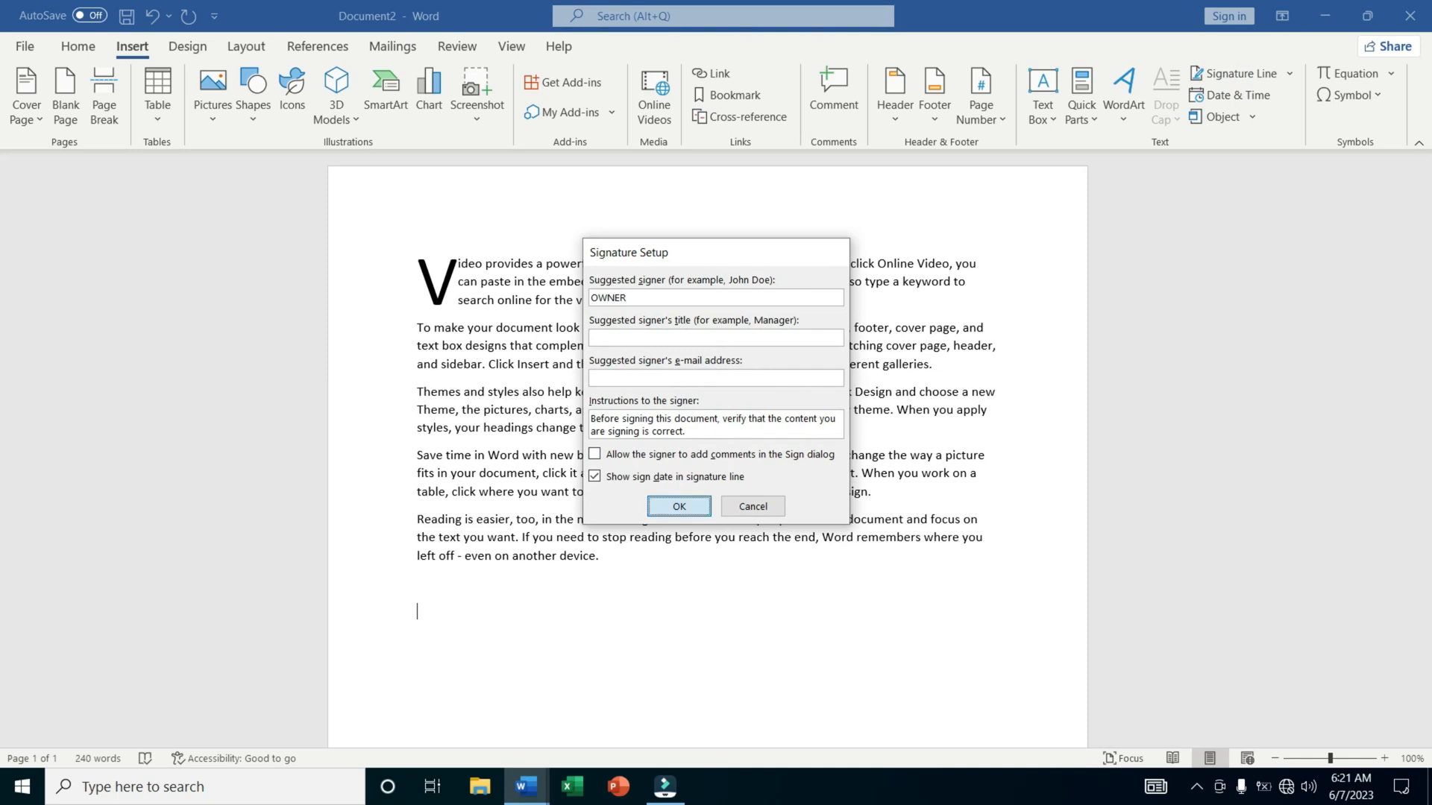
pyautogui.press('Return')
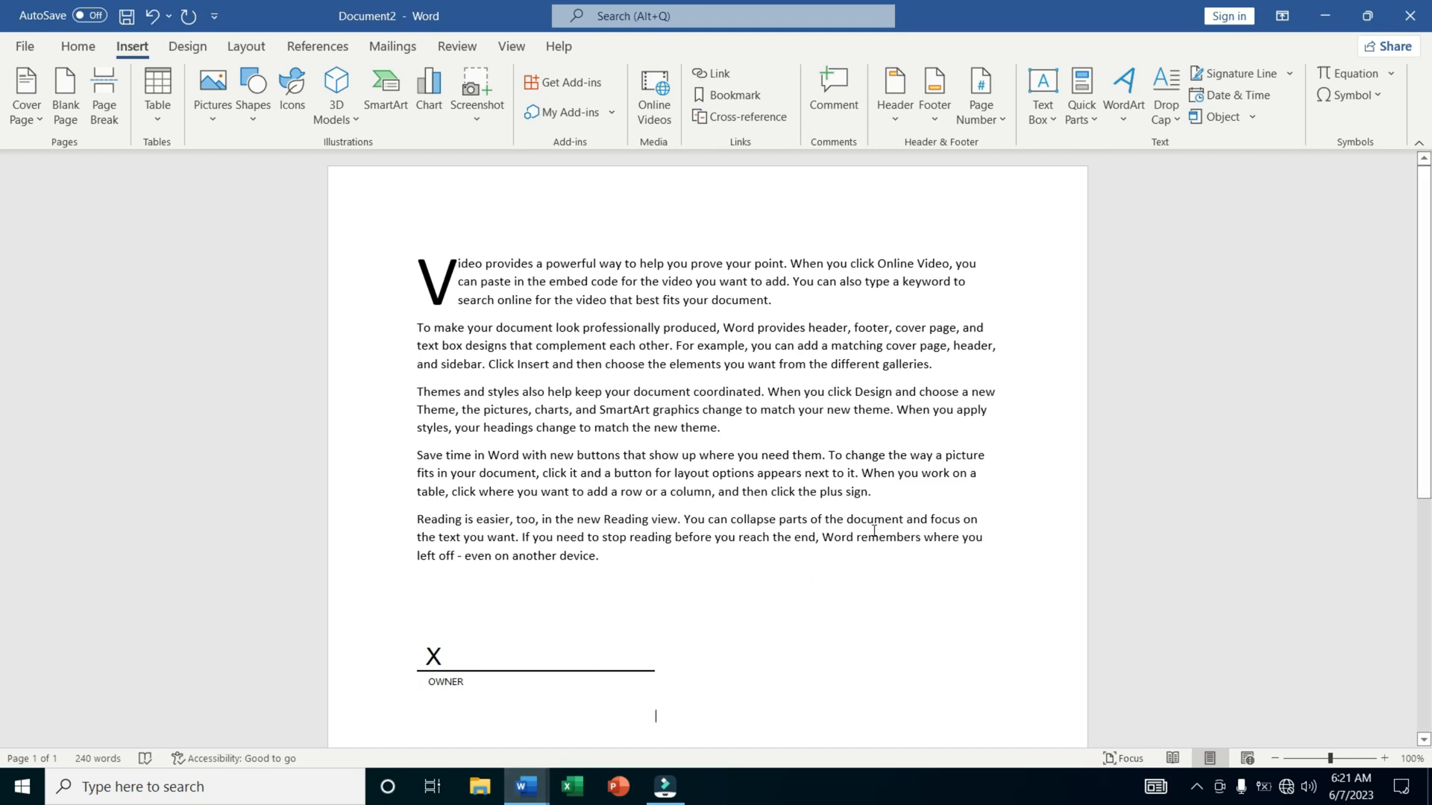
# Insert the current date below the signature line in the format "Wednesday, June 7, 2023".
pyautogui.scroll(-3, 876, 524)
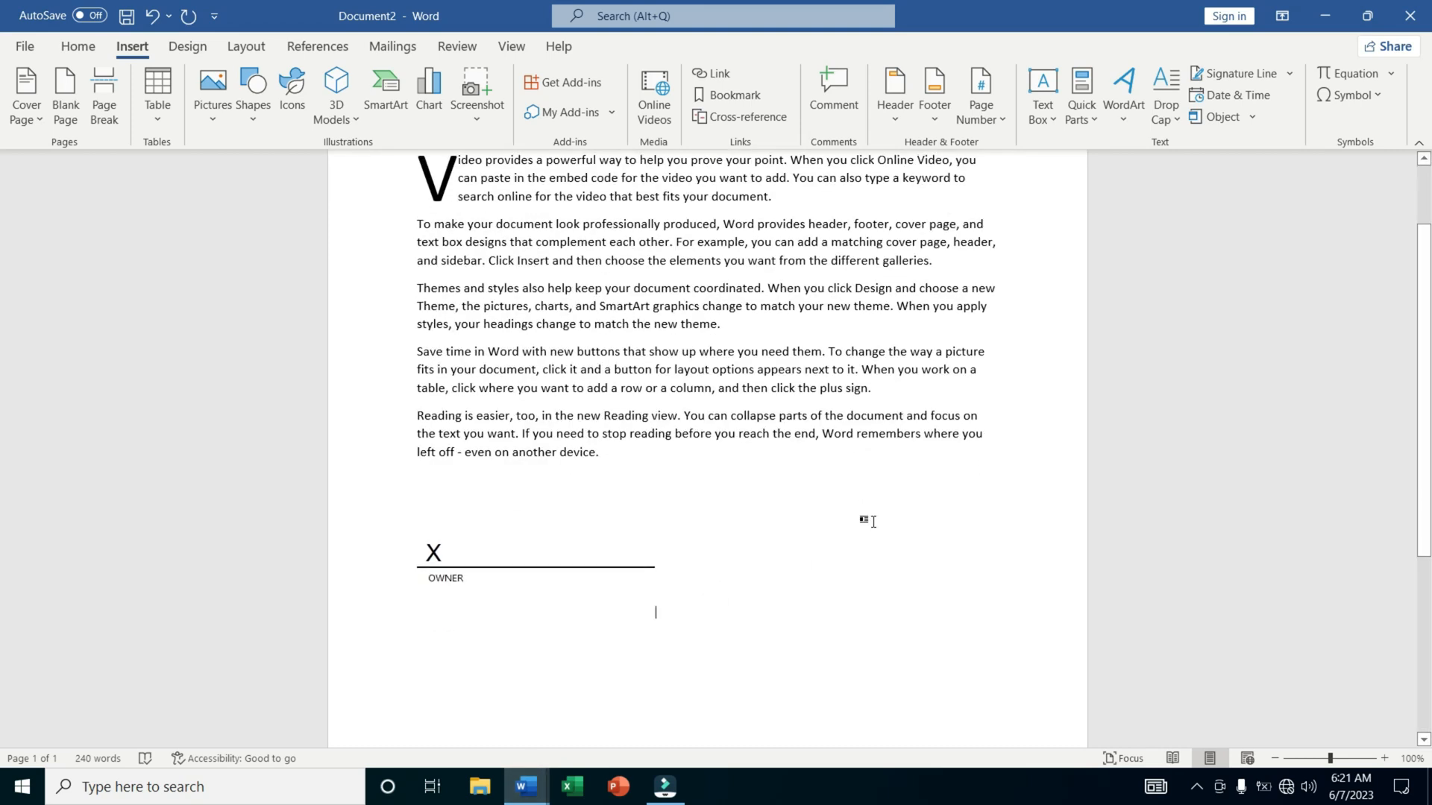
pyautogui.click(1227, 95)
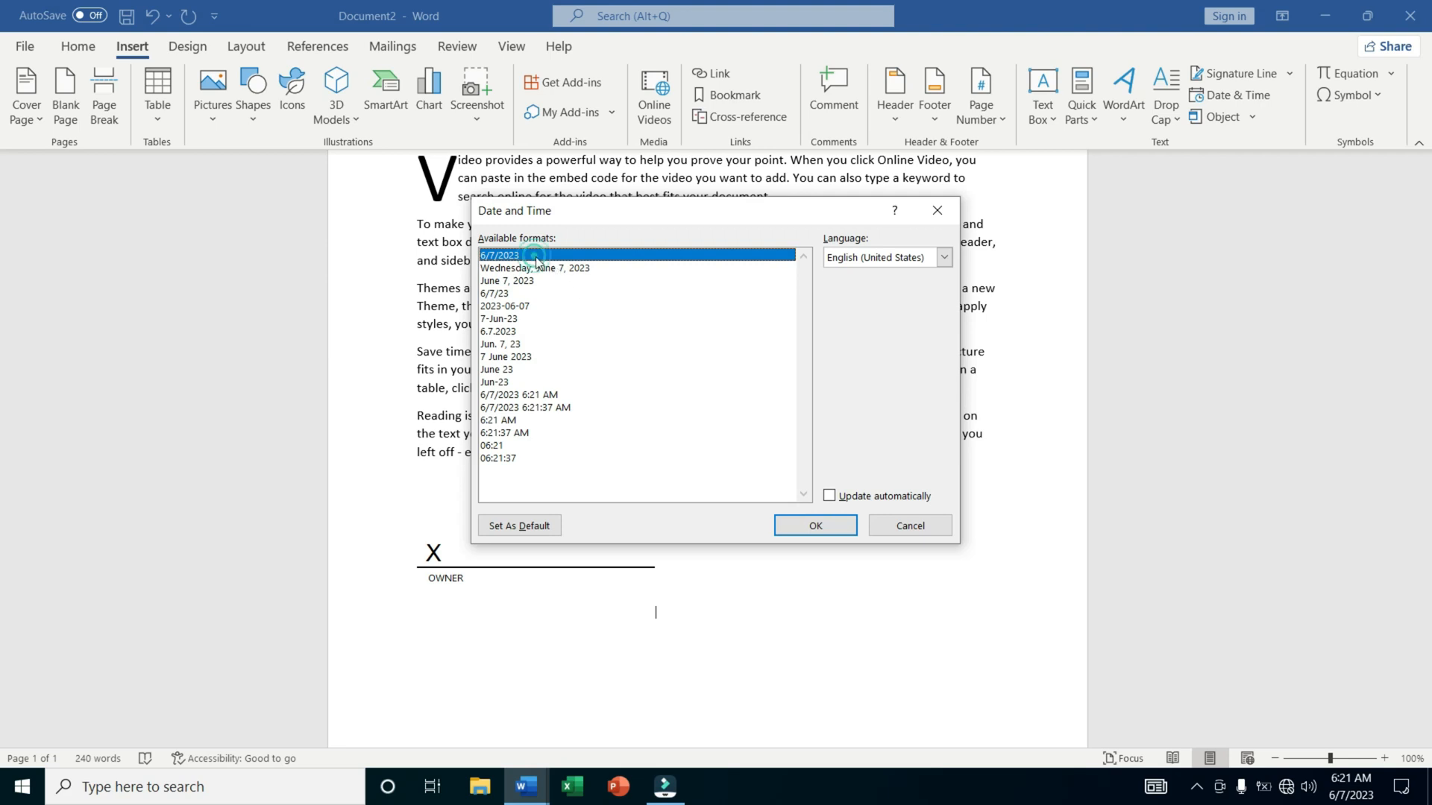
pyautogui.click(537, 281)
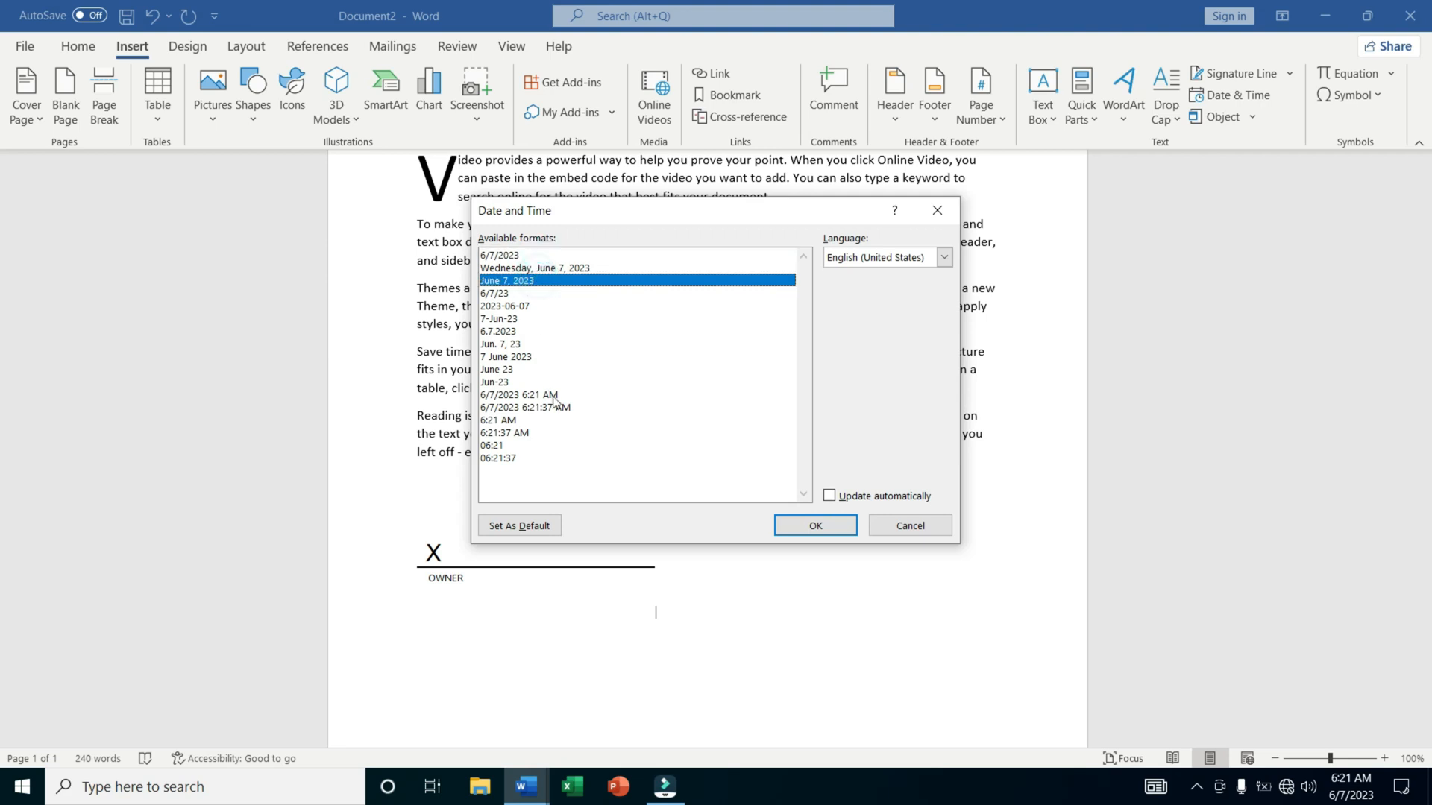
pyautogui.click(544, 268)
pyautogui.click(812, 527)
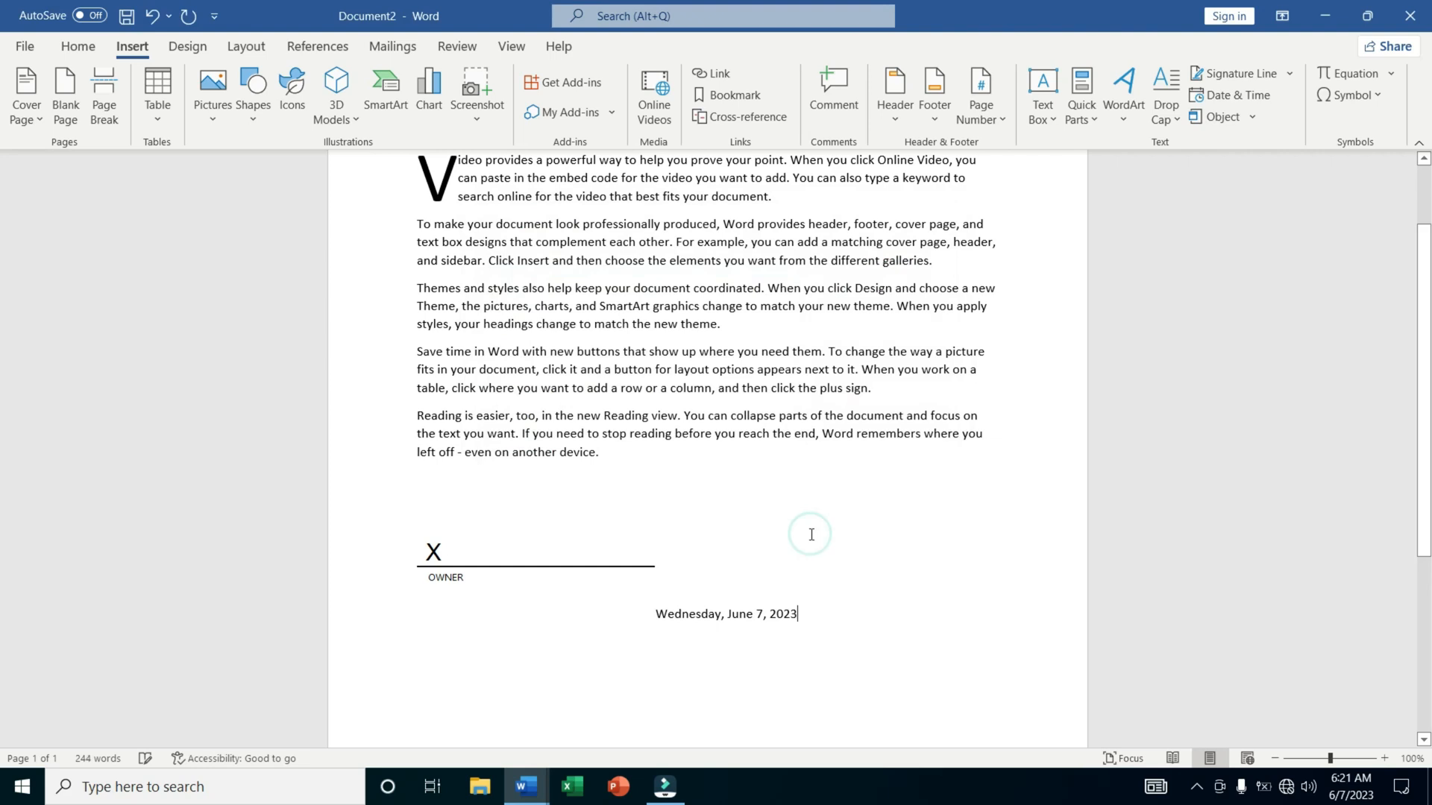
# Embed the existing file ITTC++Guiide.pdf from D:\New folder\Documents as an object next to the date.
pyautogui.click(1239, 116)
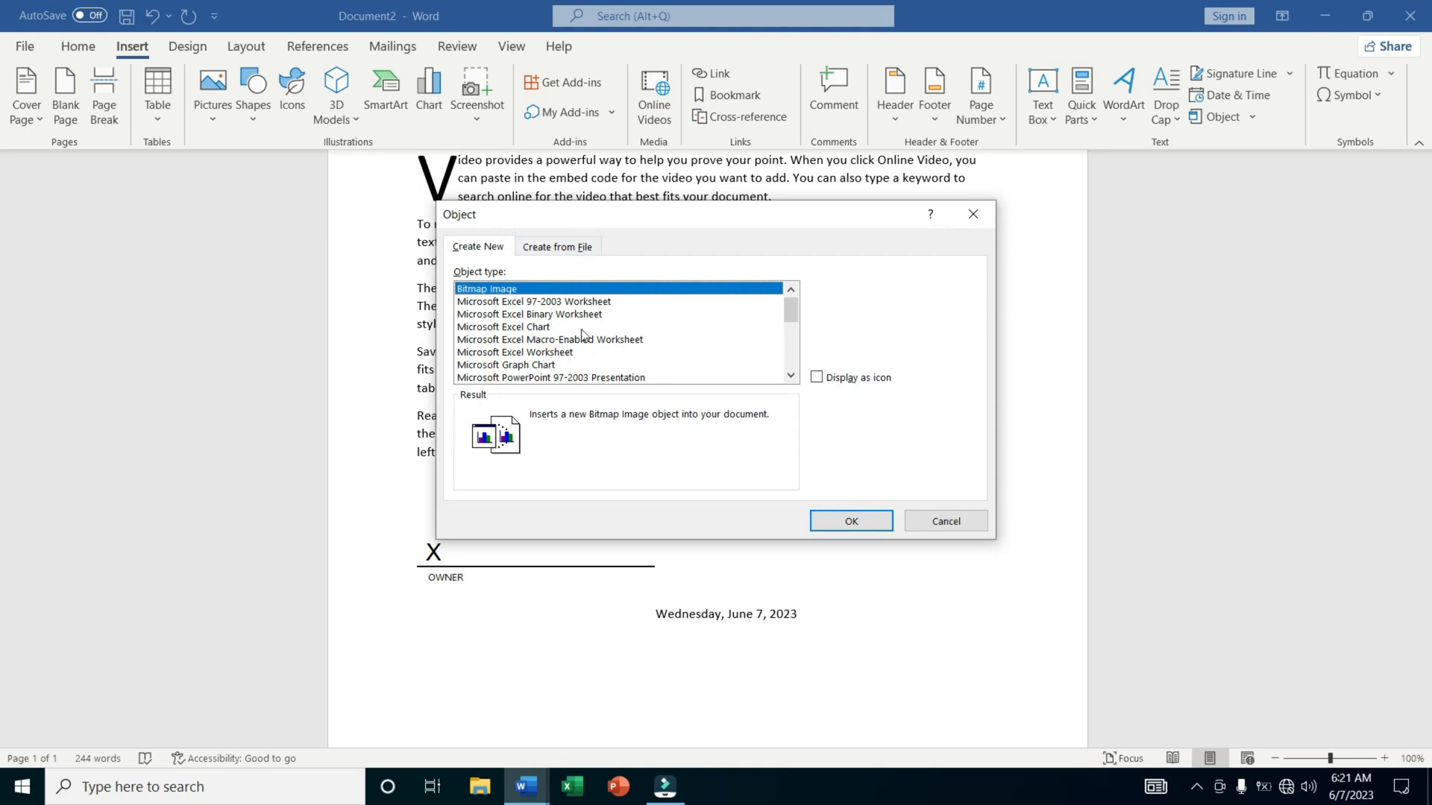
pyautogui.click(566, 251)
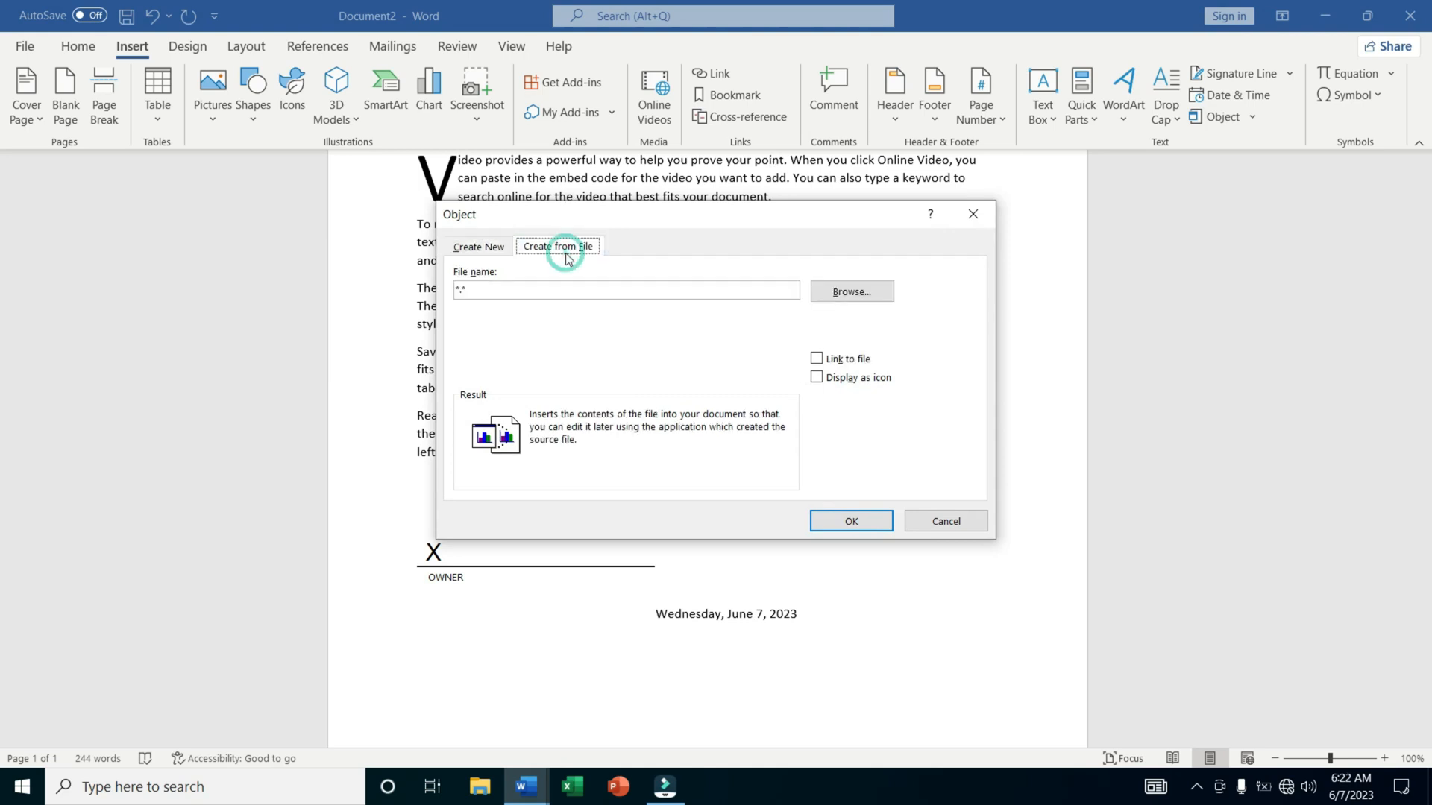
pyautogui.click(856, 294)
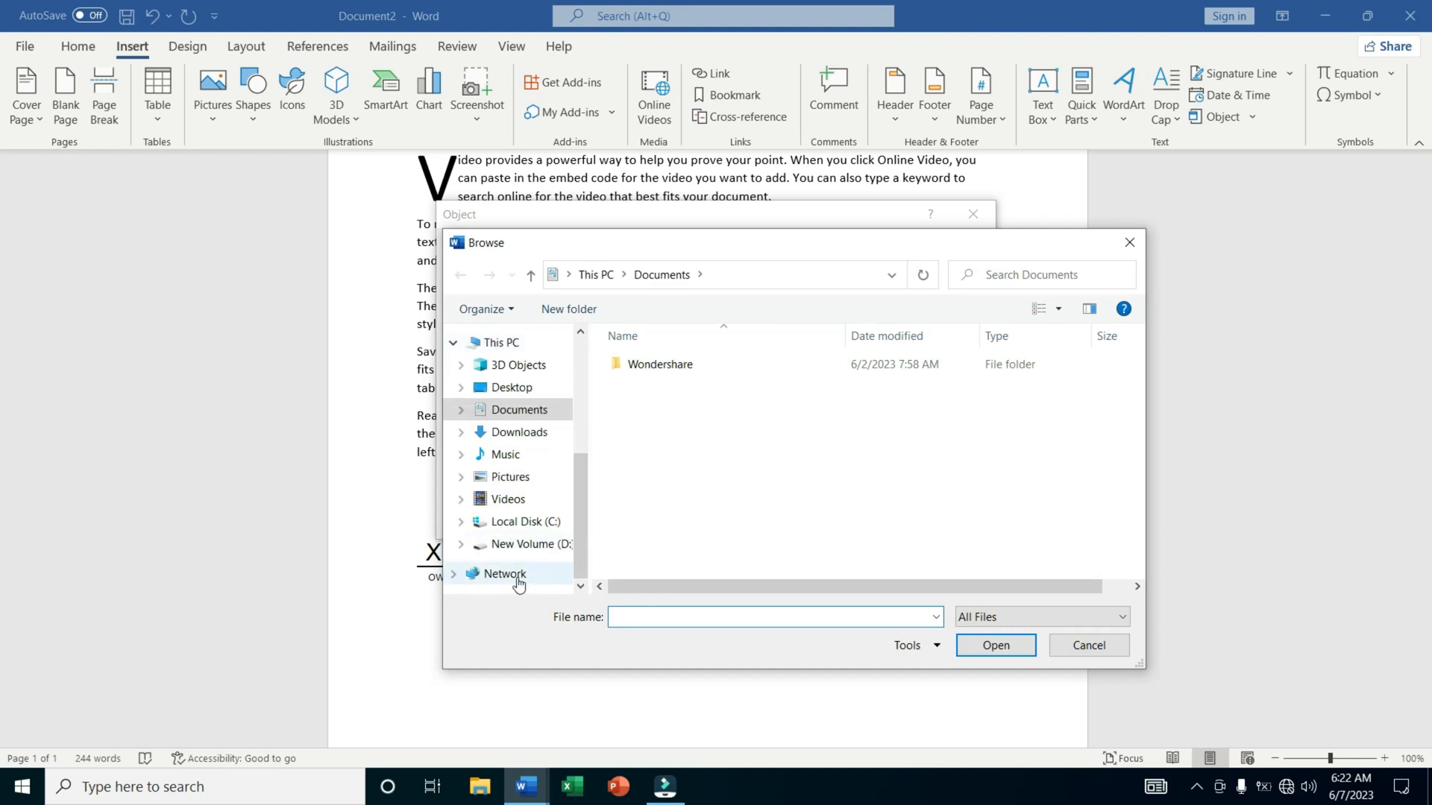
pyautogui.click(522, 544)
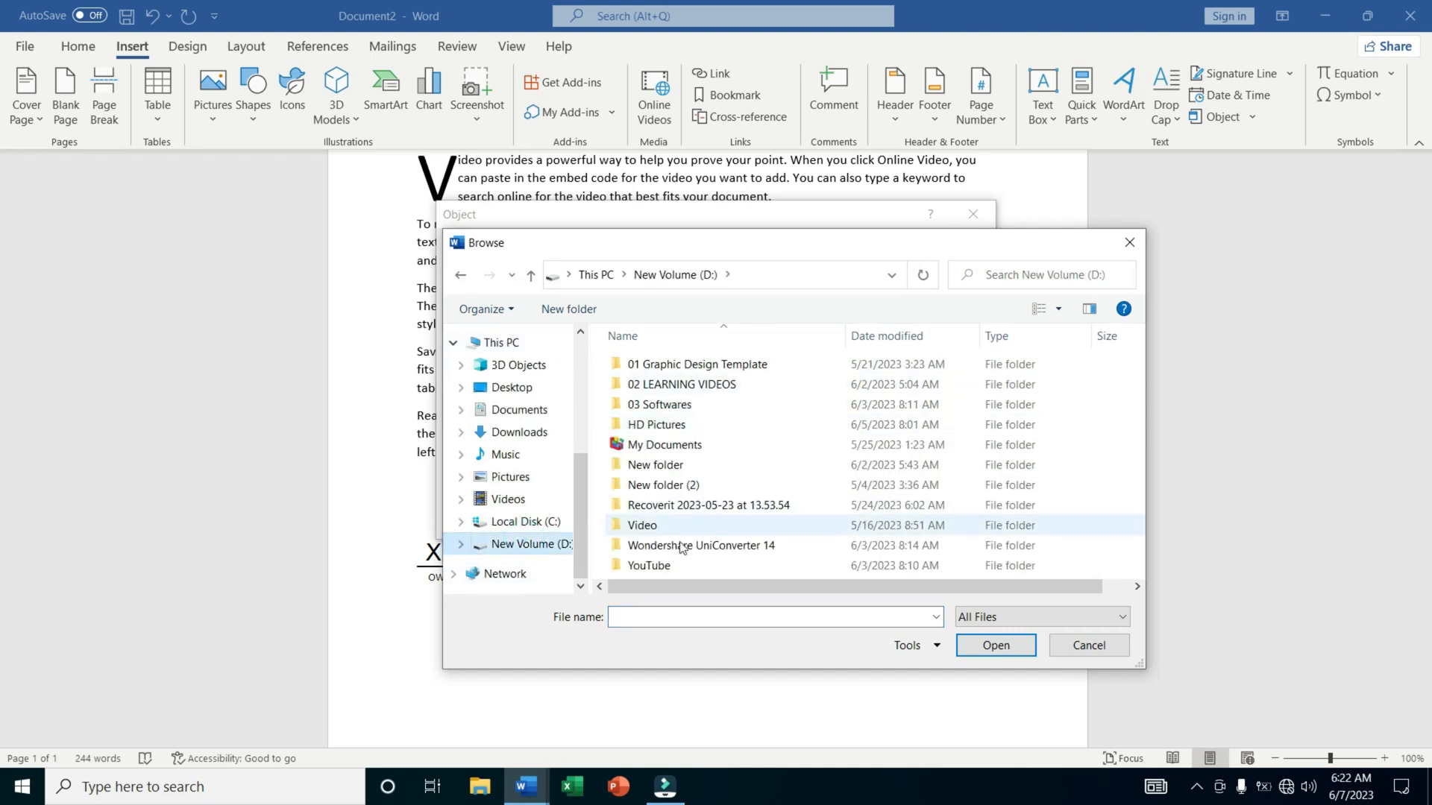
pyautogui.click(730, 403)
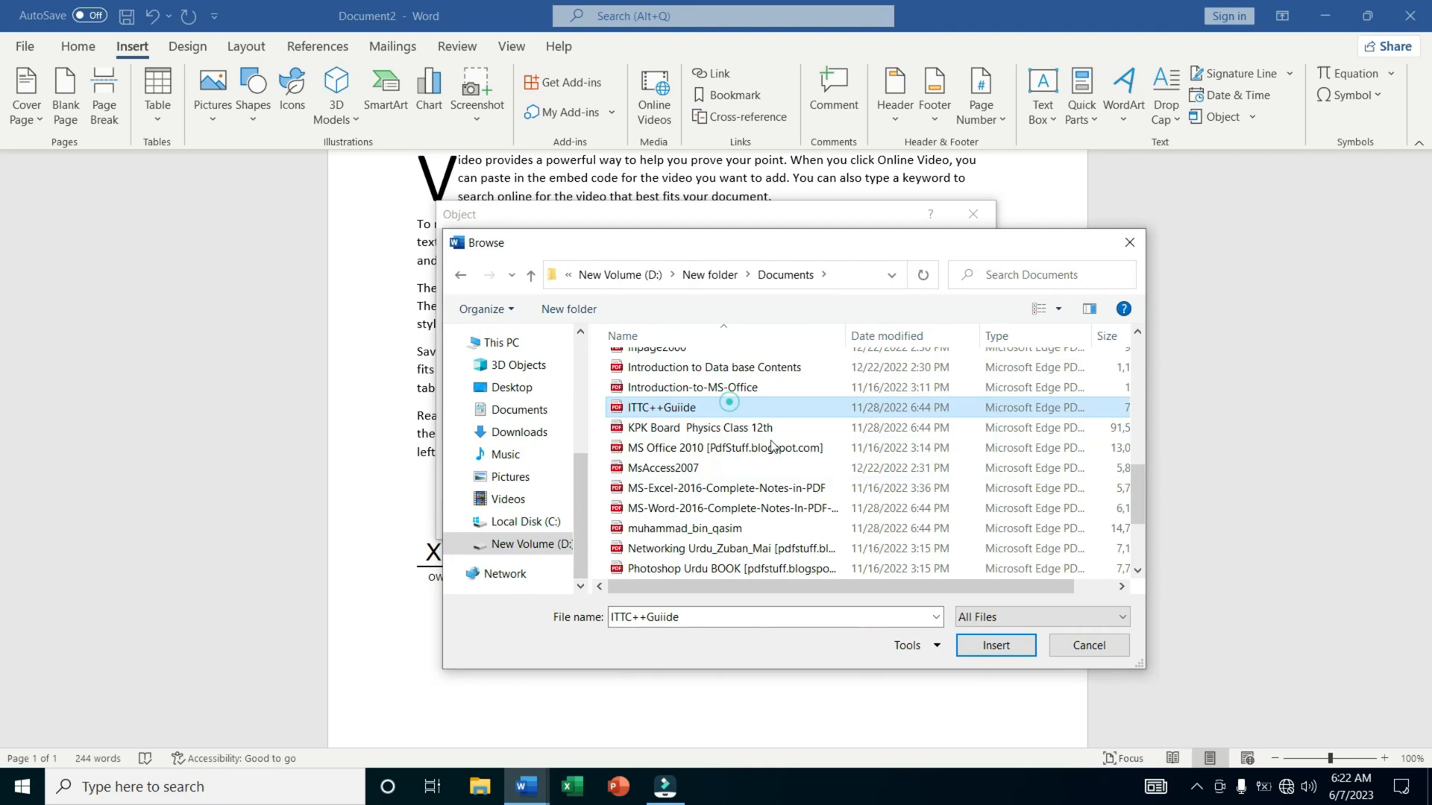
pyautogui.click(982, 644)
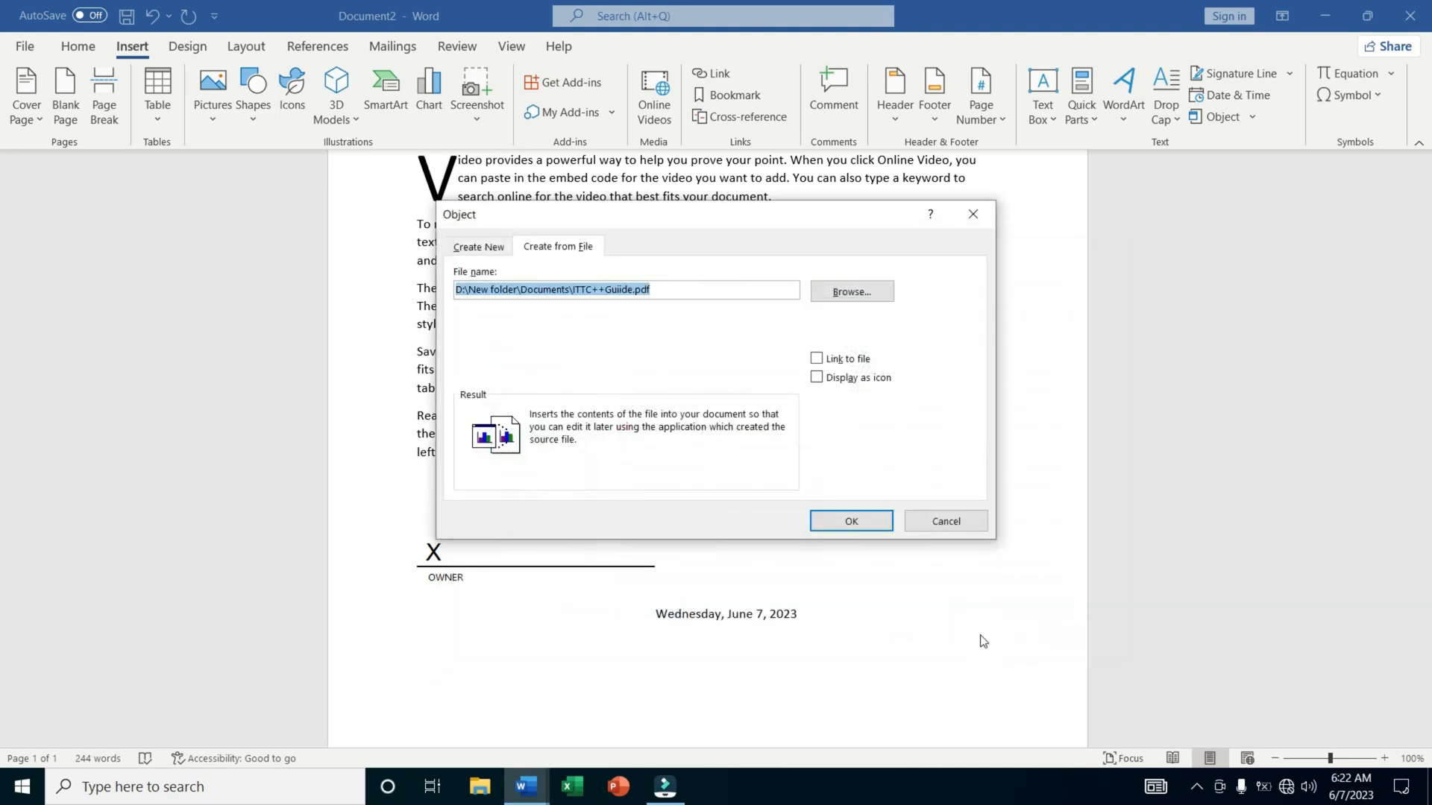
pyautogui.click(865, 521)
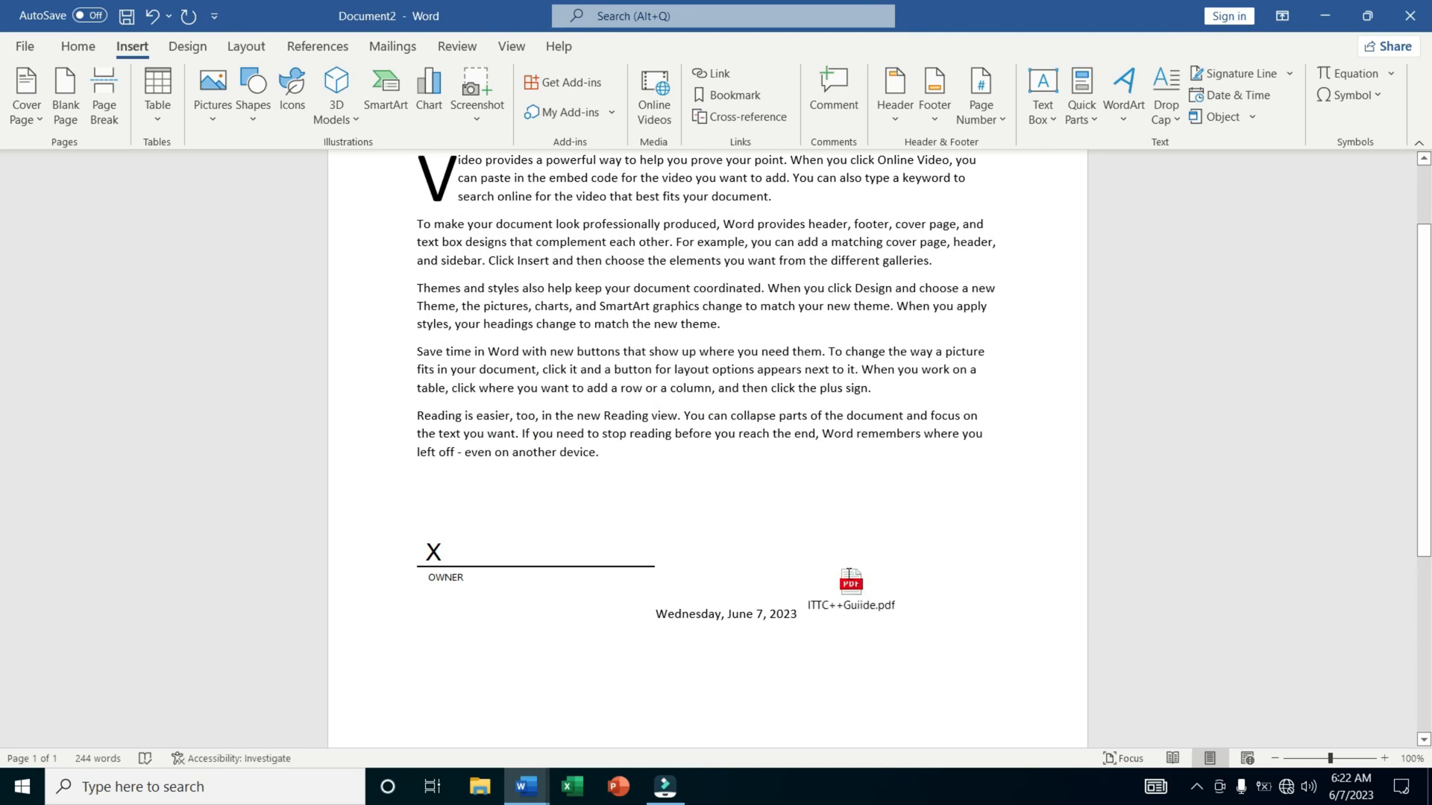
# Select the embedded PDF beside the date and insert a new Bitmap Image object at that spot.
pyautogui.doubleClick(848, 582)
pyautogui.click(849, 581)
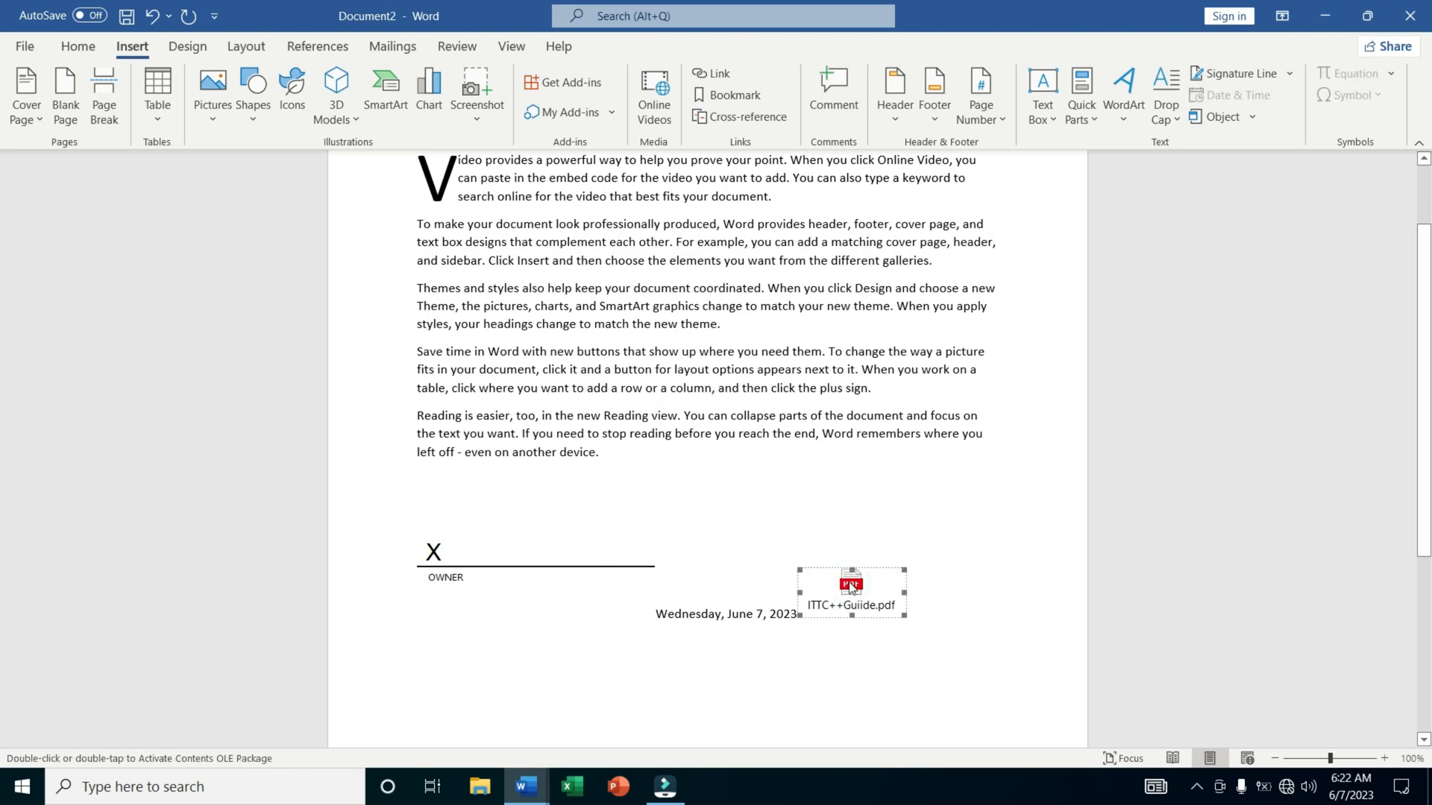
pyautogui.scroll(-3, 604, 693)
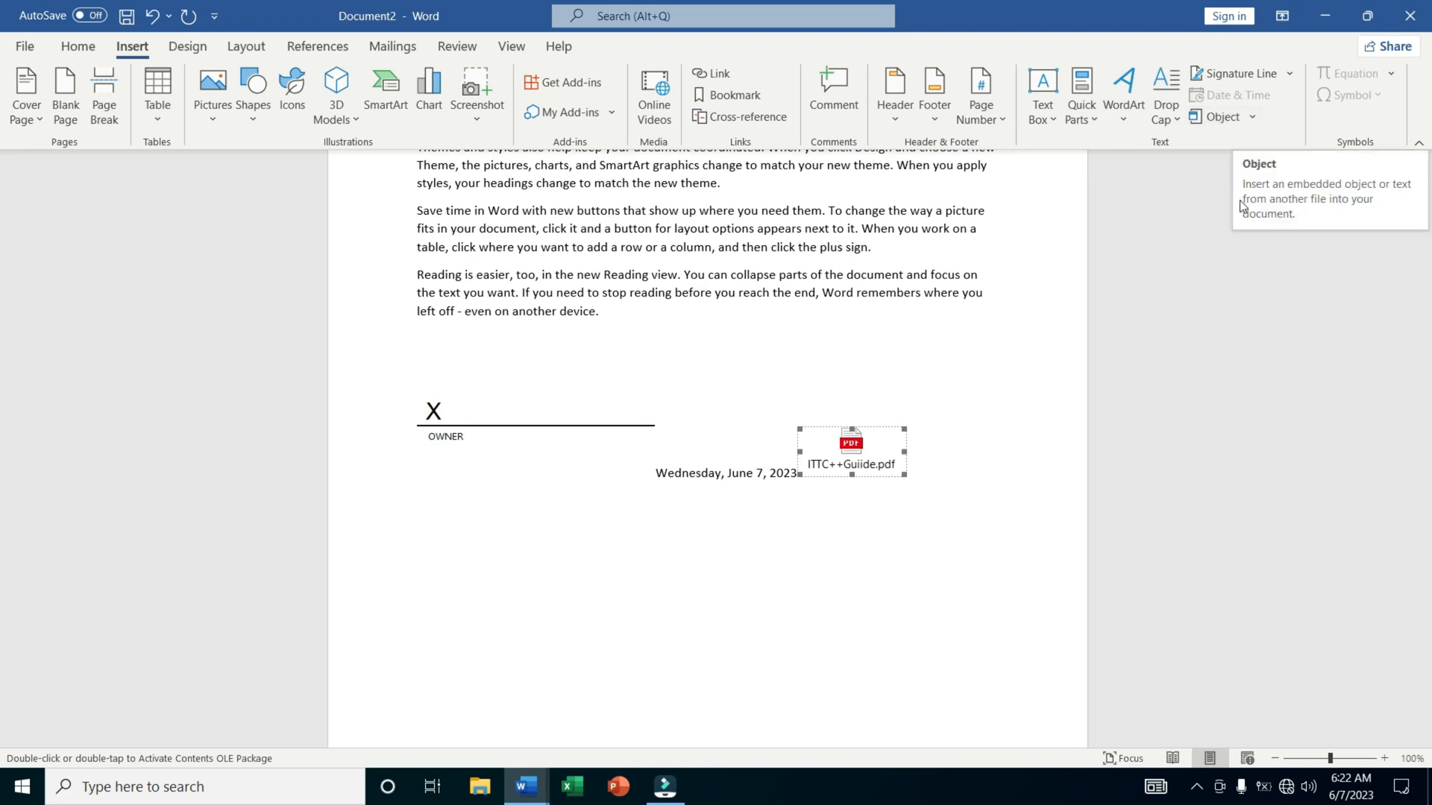
pyautogui.click(1213, 117)
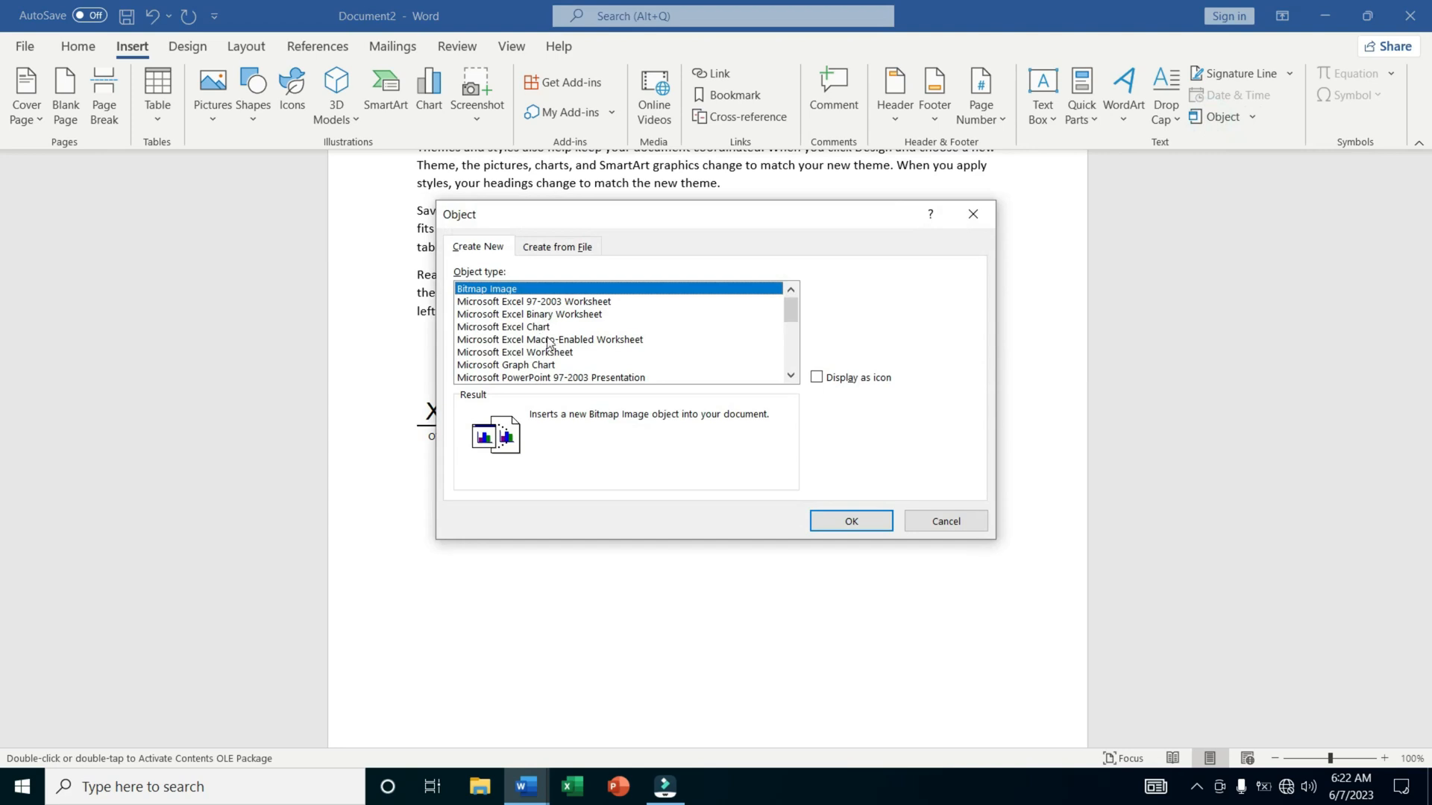
pyautogui.click(848, 525)
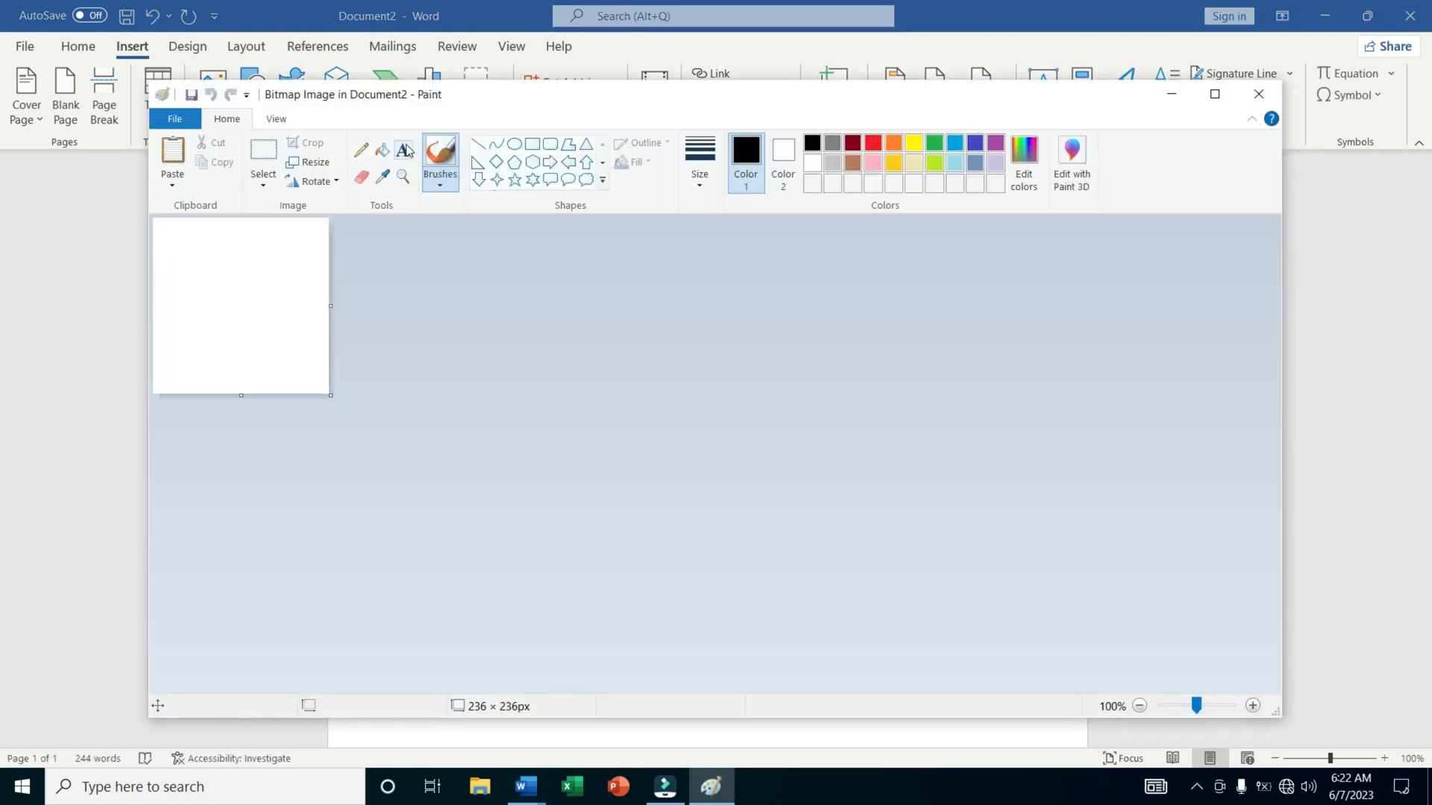
# Draw a black freehand pencil outline of a hand-like shape on the bitmap canvas, close Paint and select the drawing in the document.
pyautogui.click(361, 150)
pyautogui.moveTo(218, 298)
pyautogui.mouseDown()
pyautogui.moveTo(258, 221)
pyautogui.moveTo(270, 276)
pyautogui.moveTo(250, 286)
pyautogui.mouseUp()
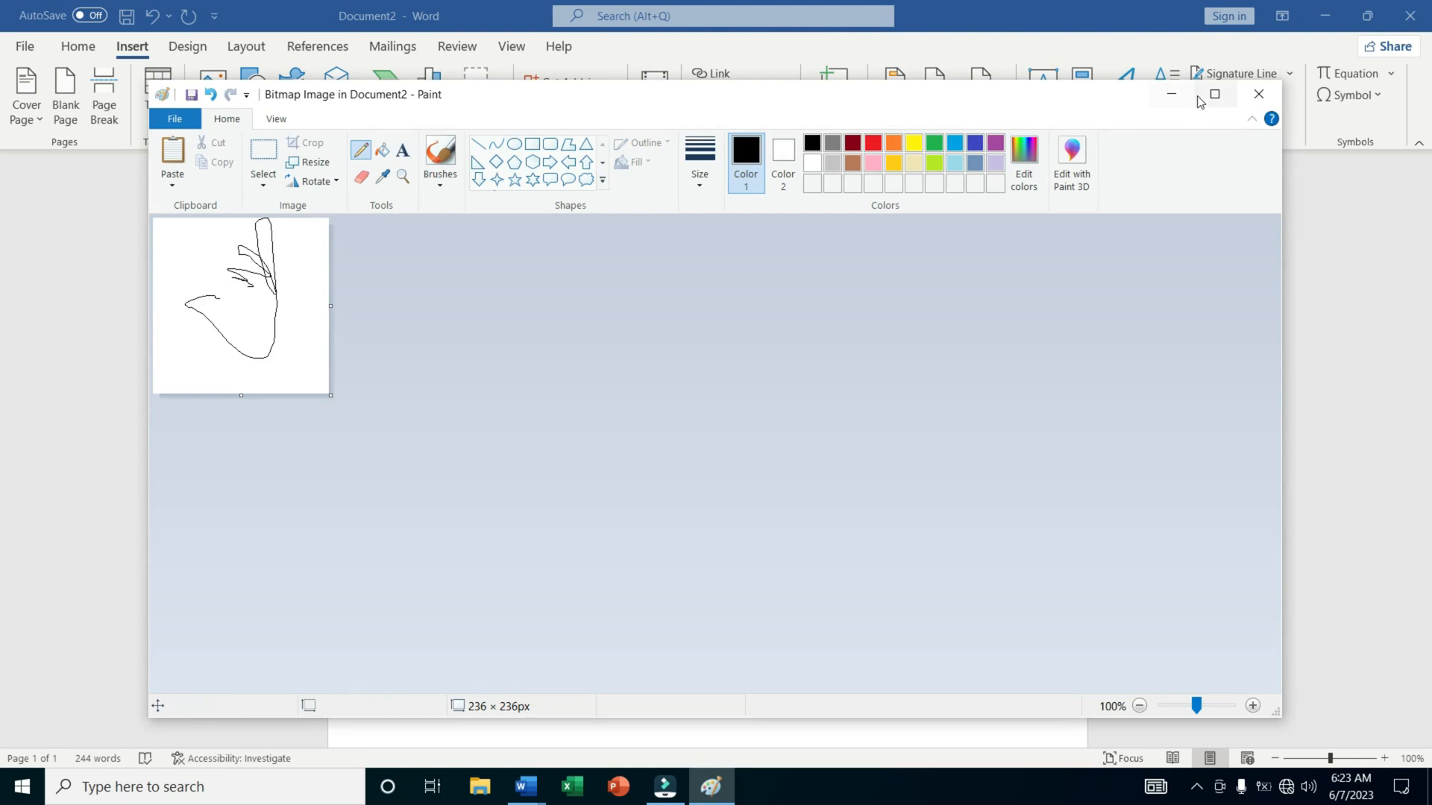
pyautogui.click(1262, 94)
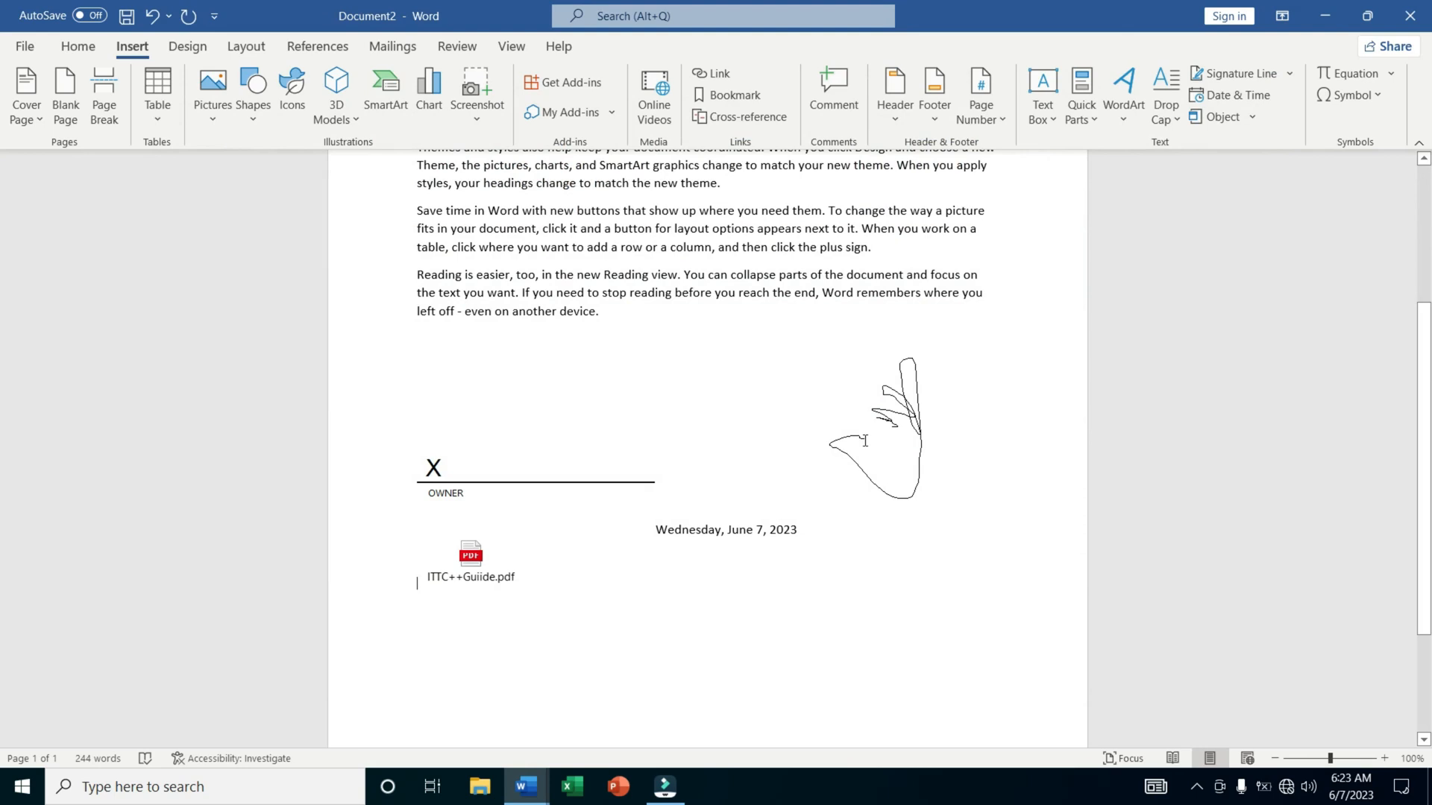
pyautogui.click(903, 450)
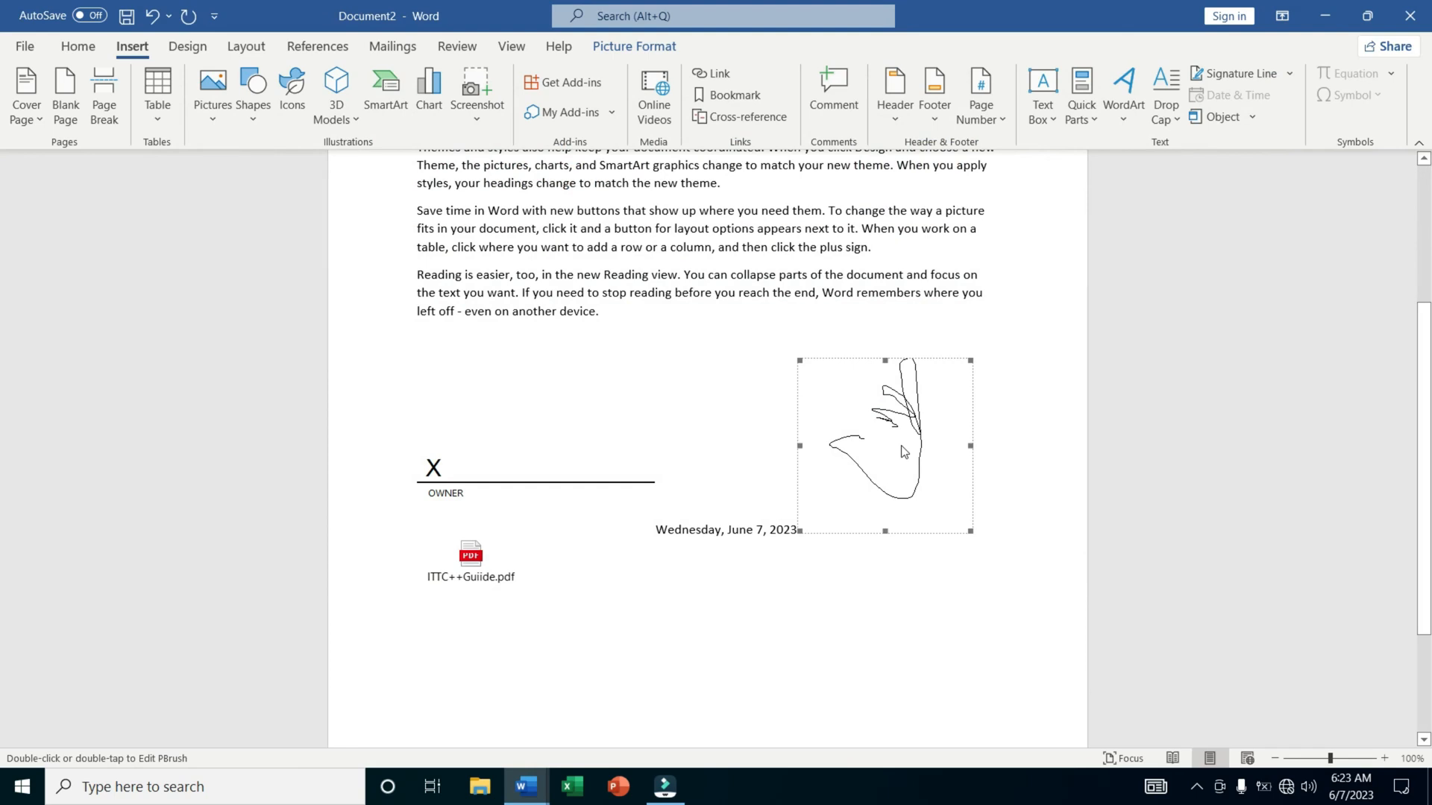
# Dismiss the Magnifier and close Document2 without saving the changes.
pyautogui.press('super+plus')
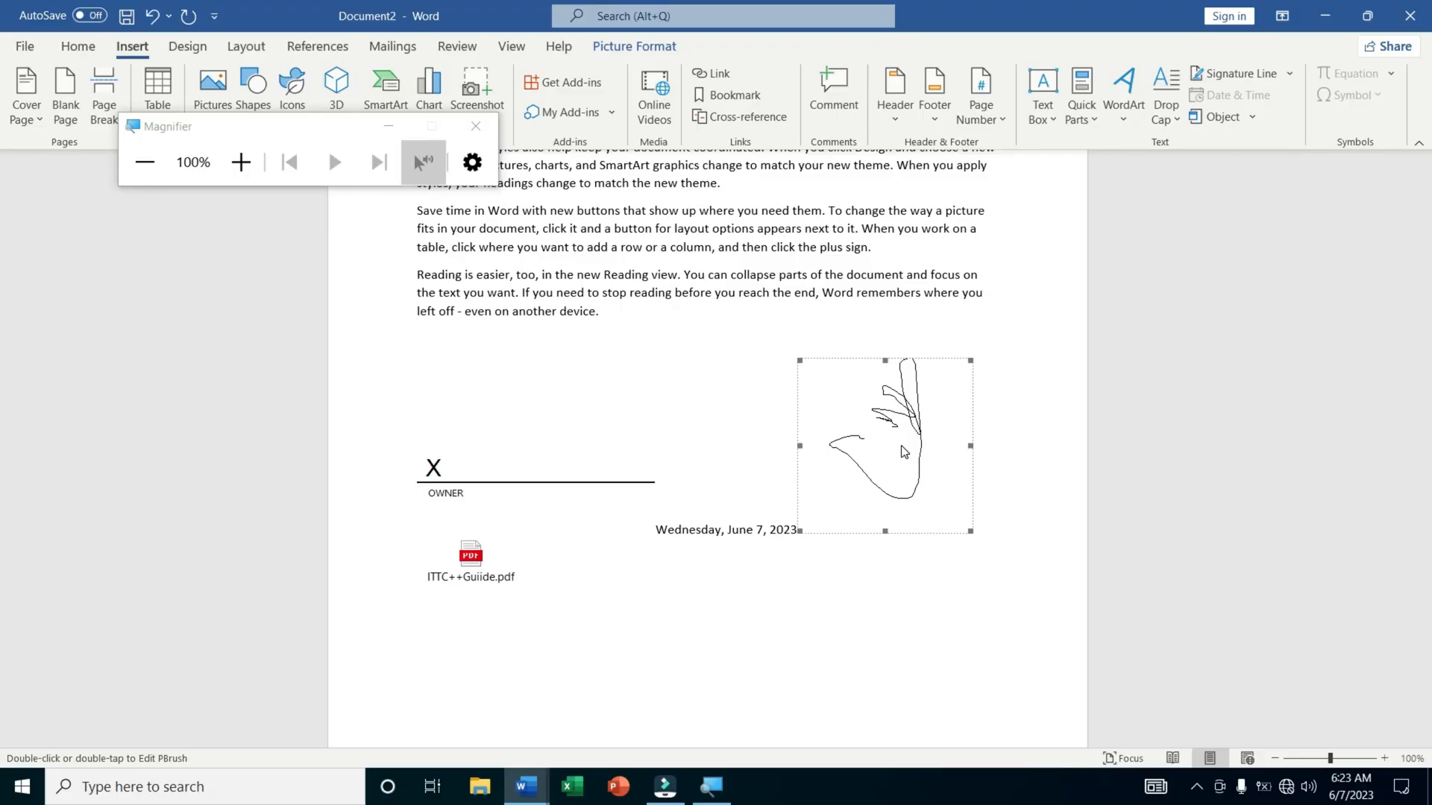
pyautogui.click(476, 127)
pyautogui.hotkey('alt', 'F4')
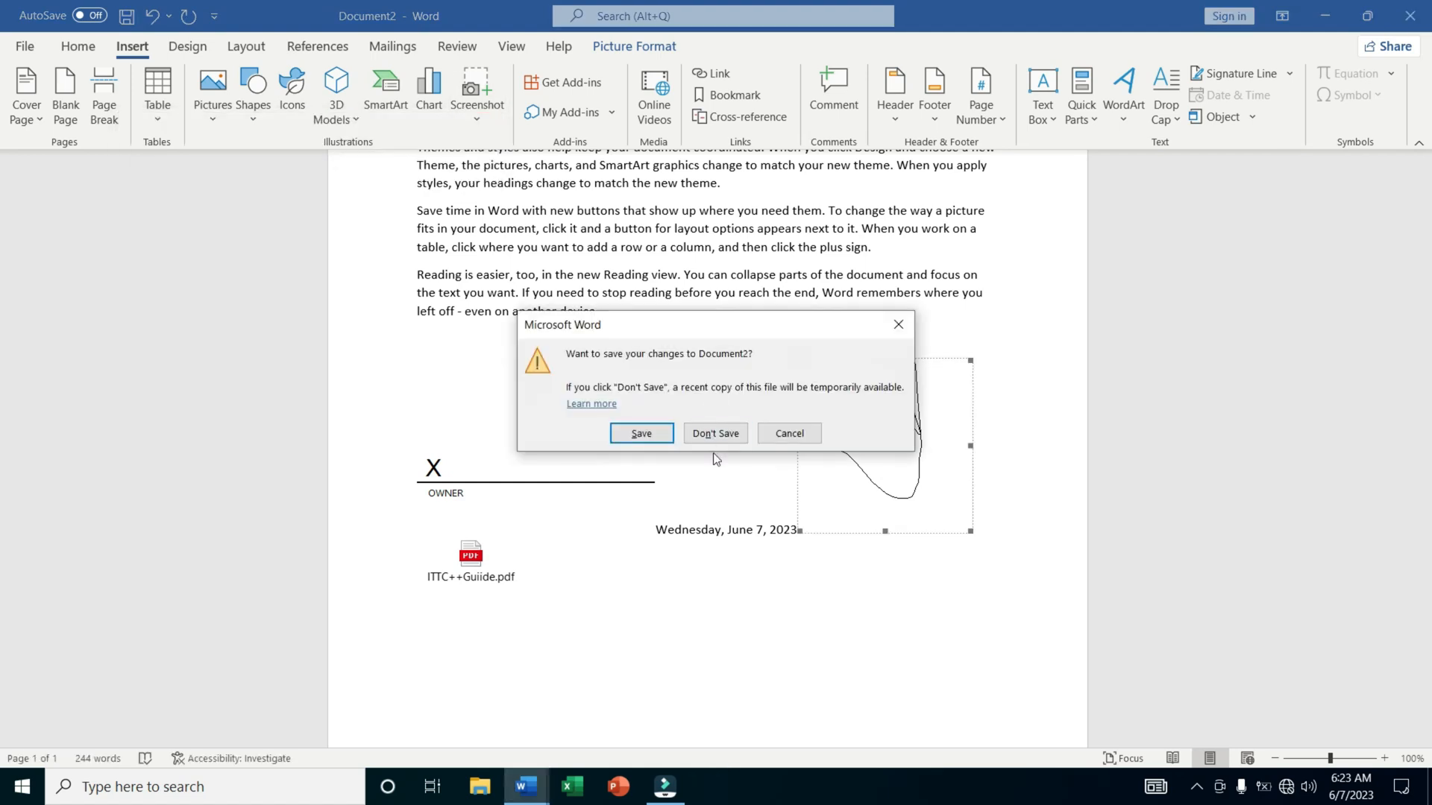
pyautogui.click(716, 433)
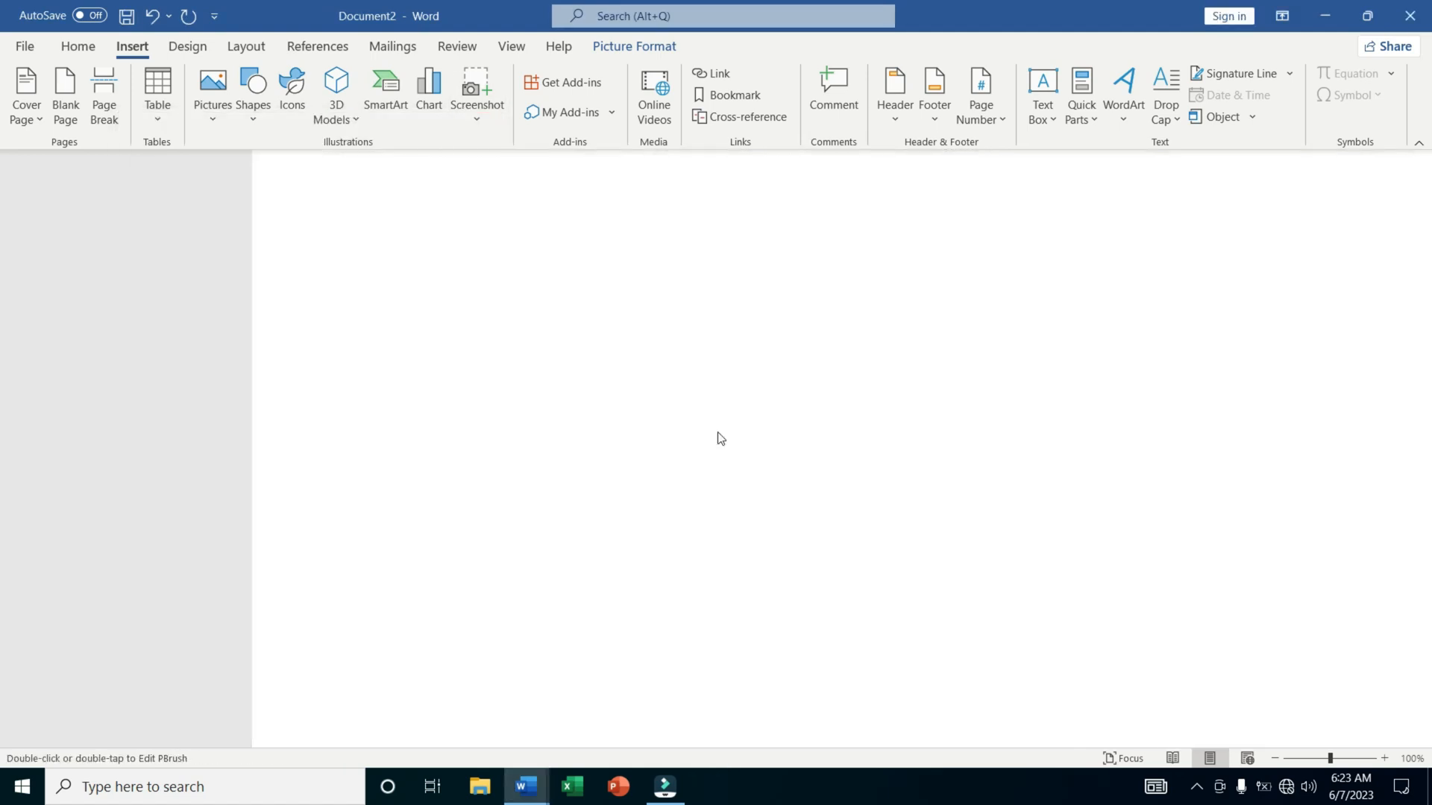